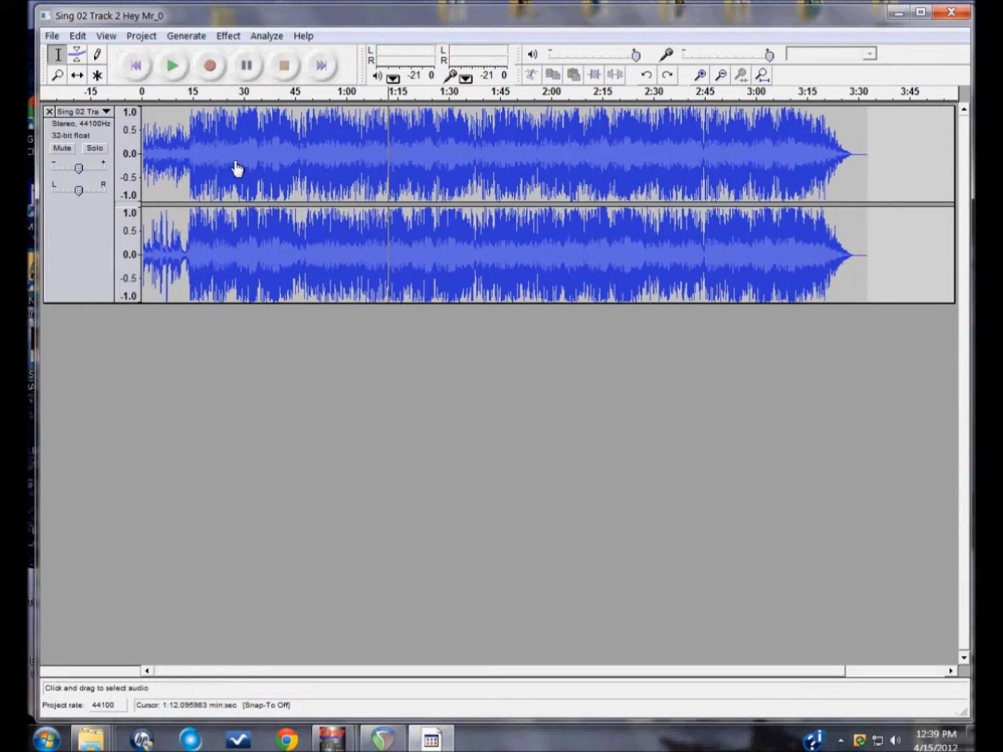
Step: Zoom in twice around 14 s so the ruler spans about -5 to 55 seconds
{"action": "left_click", "coordinate": [191, 119]}
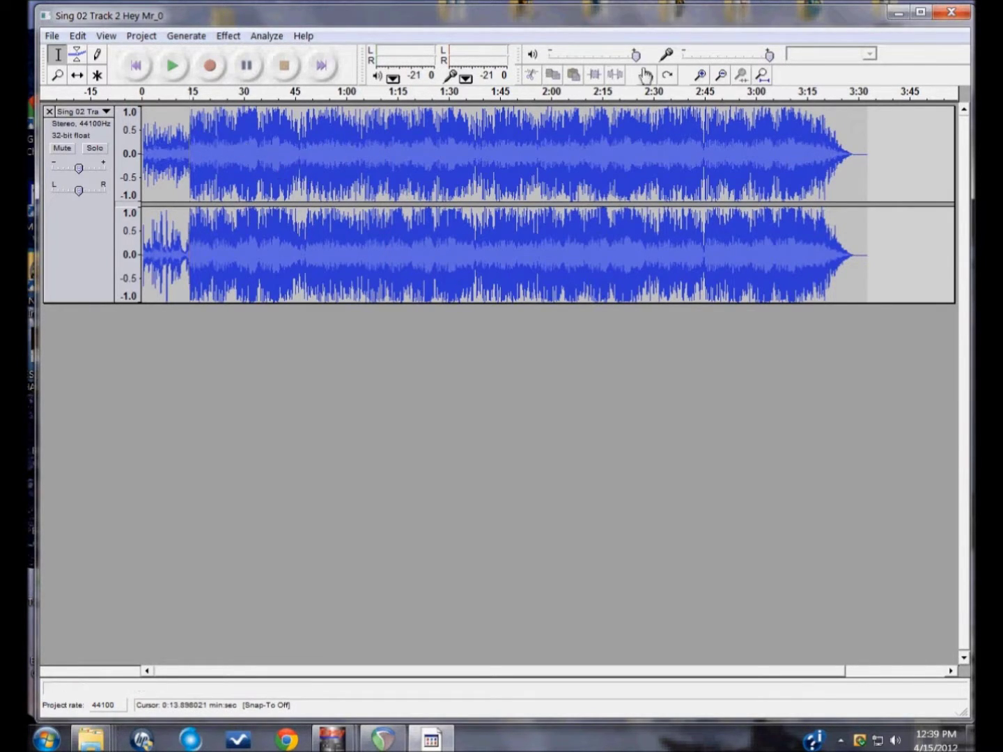
{"action": "left_click", "coordinate": [700, 75]}
{"action": "left_click", "coordinate": [701, 75]}
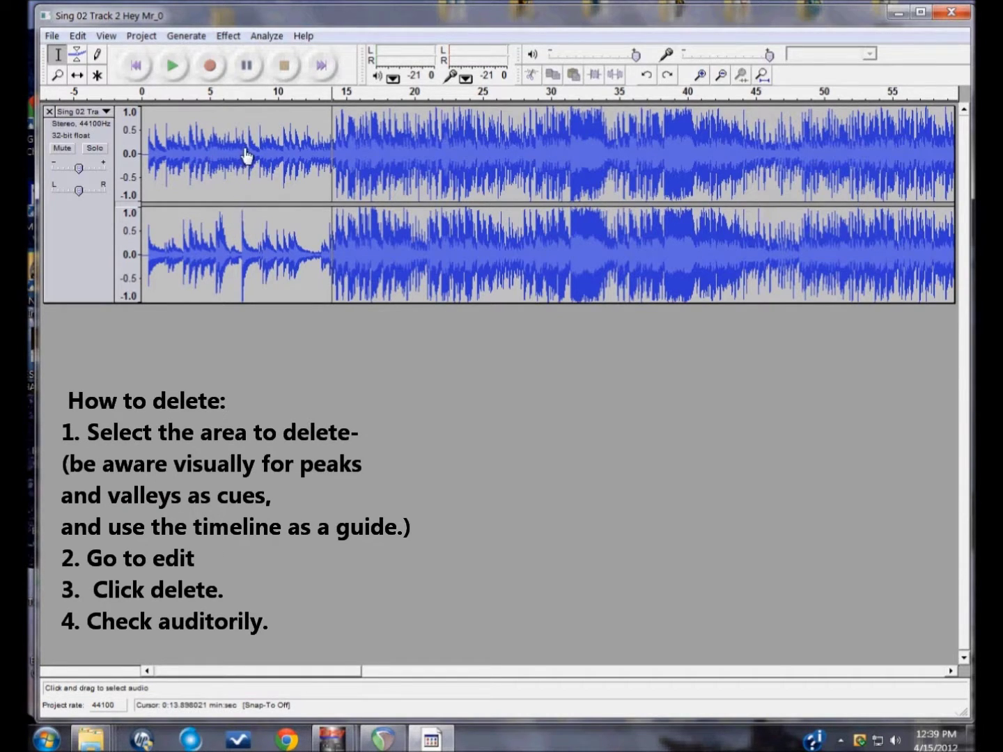
Step: Select the first 7.27 seconds of audio and delete them
{"action": "left_click", "coordinate": [241, 203]}
{"action": "left_click_drag", "start_coordinate": [245, 175], "coordinate": [133, 169]}
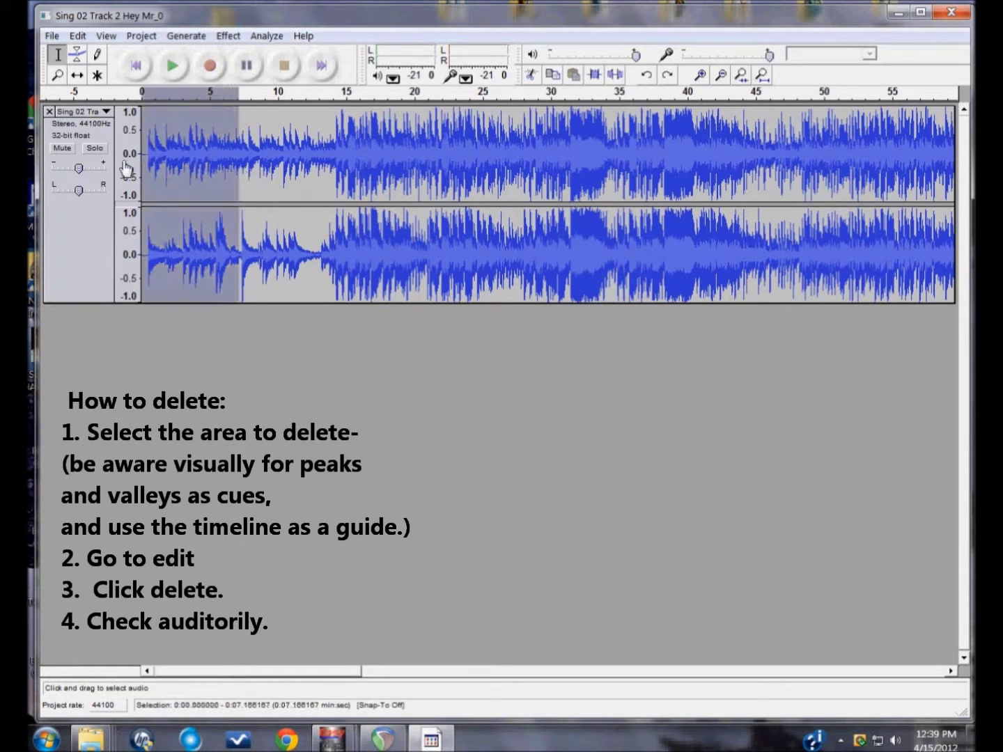
{"action": "left_click", "coordinate": [234, 154]}
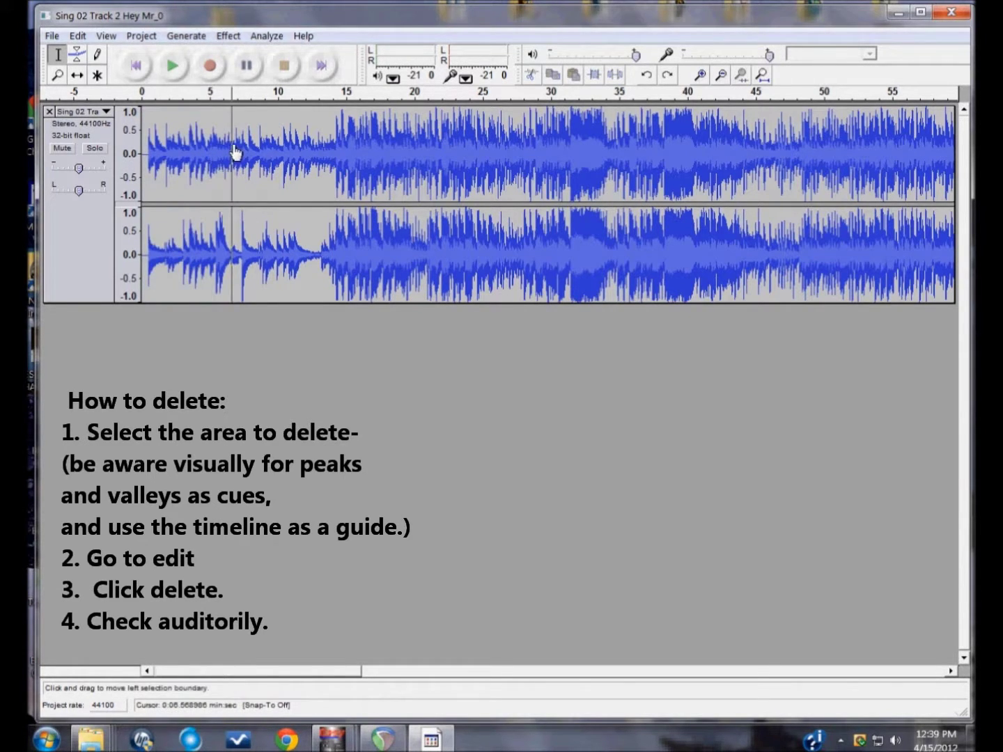
{"action": "left_click", "coordinate": [241, 152]}
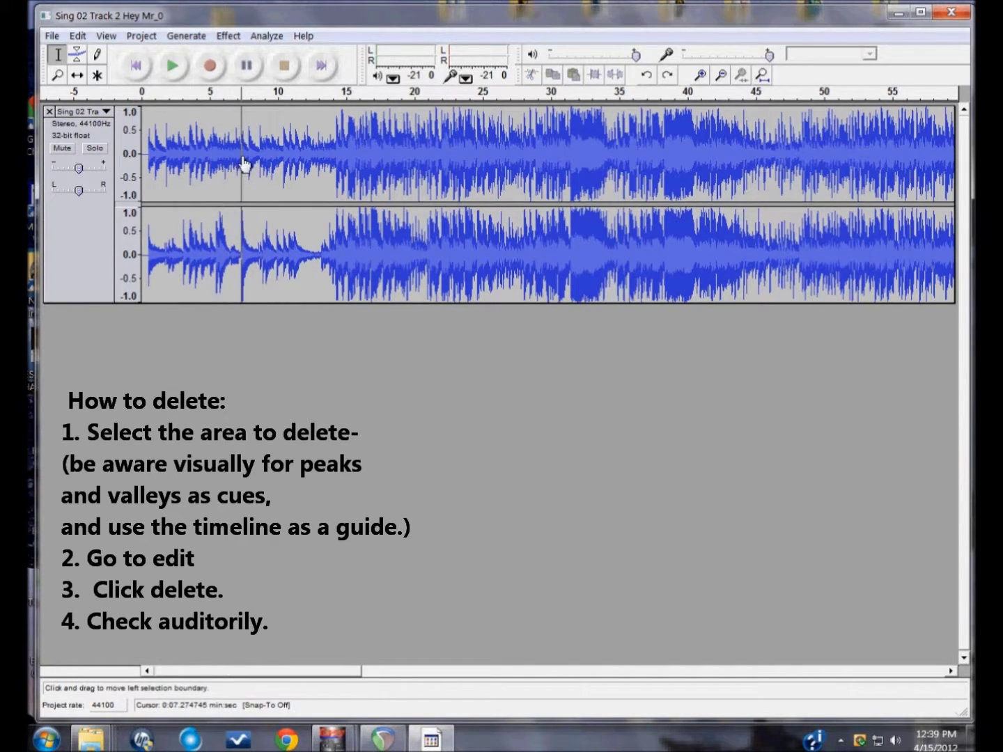
{"action": "left_click_drag", "start_coordinate": [244, 163], "coordinate": [138, 164]}
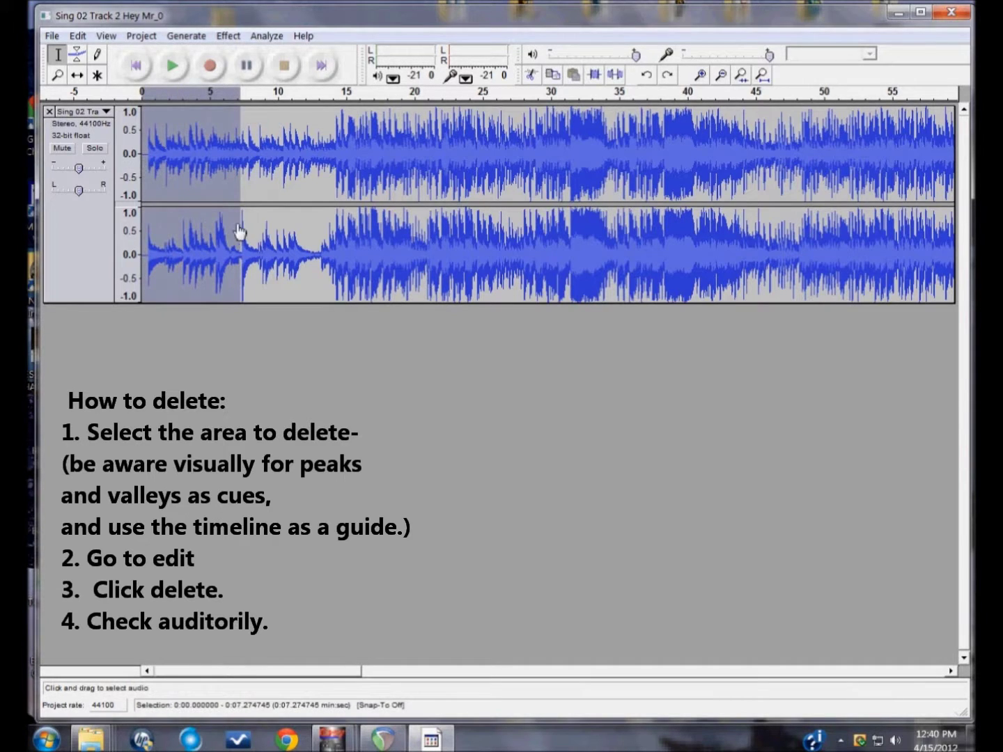
{"action": "left_click", "coordinate": [79, 38]}
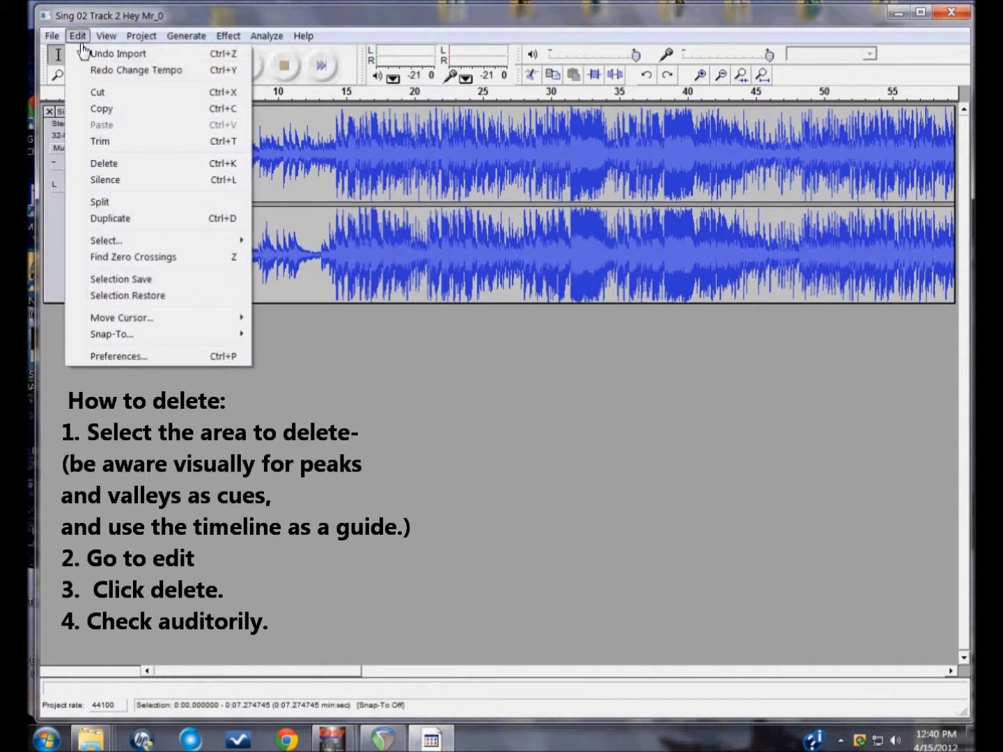
{"action": "left_click", "coordinate": [105, 164]}
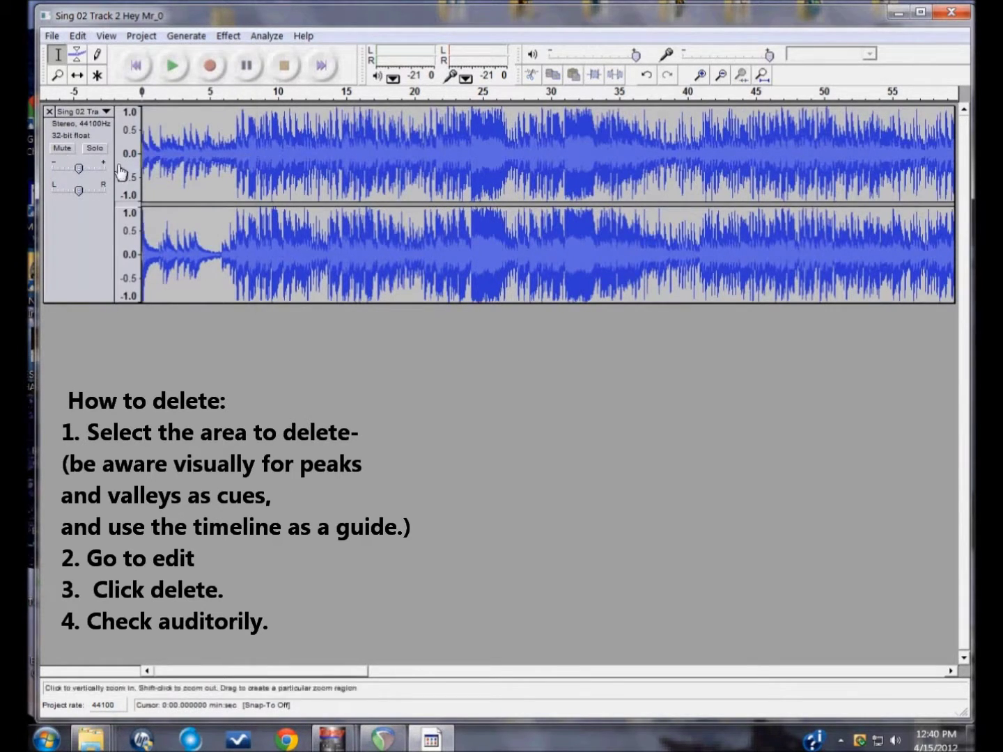
Step: Select from the start to 3.04 seconds and delete that too
{"action": "left_click", "coordinate": [184, 164]}
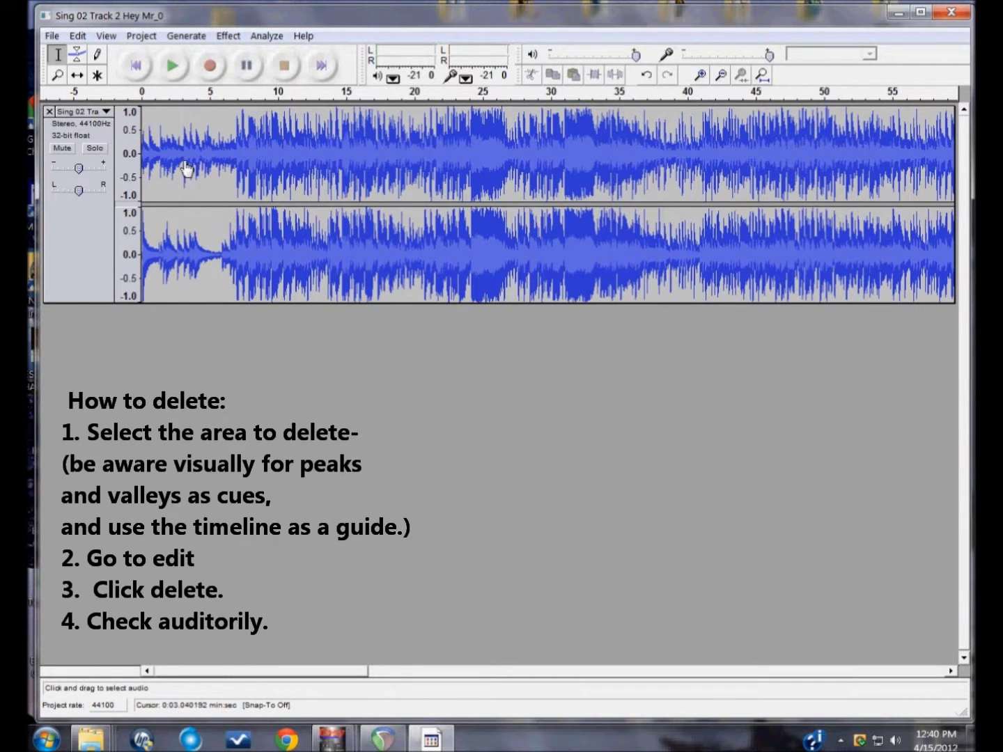
{"action": "key", "text": "shift+Home"}
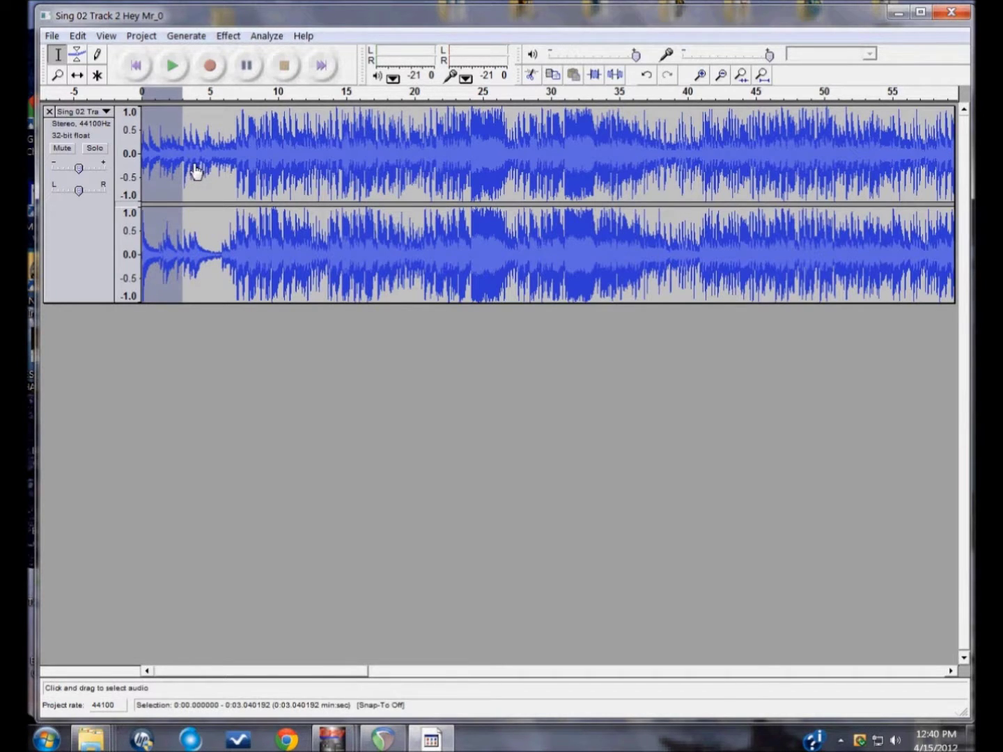
{"action": "left_click", "coordinate": [78, 36]}
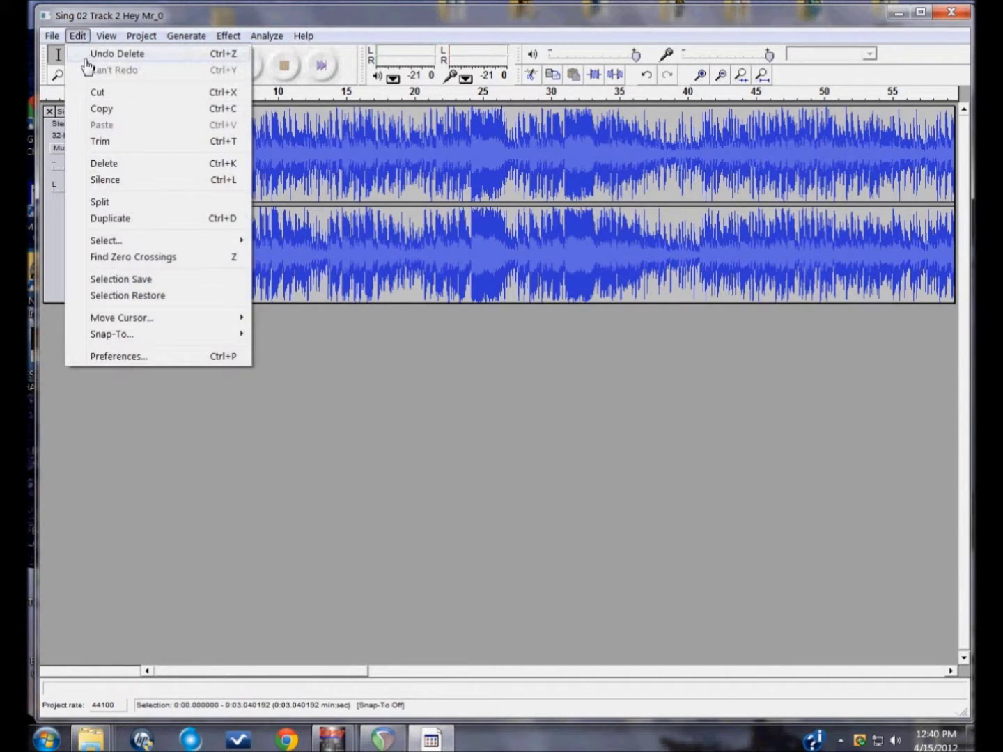
{"action": "left_click", "coordinate": [131, 169]}
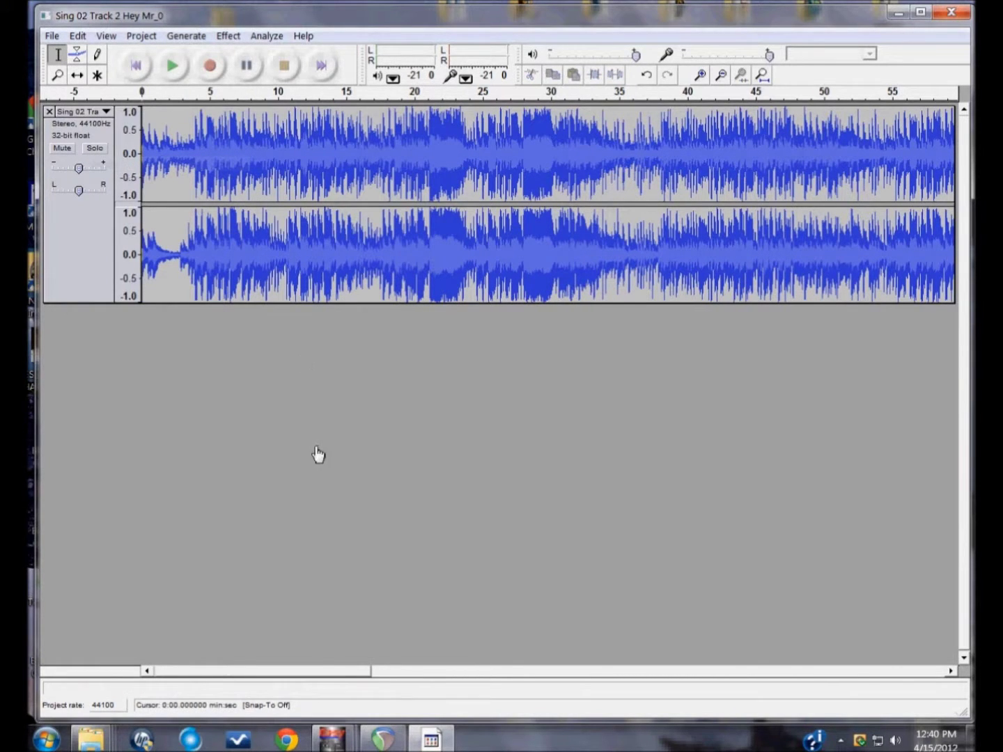
{"action": "key", "text": "space"}
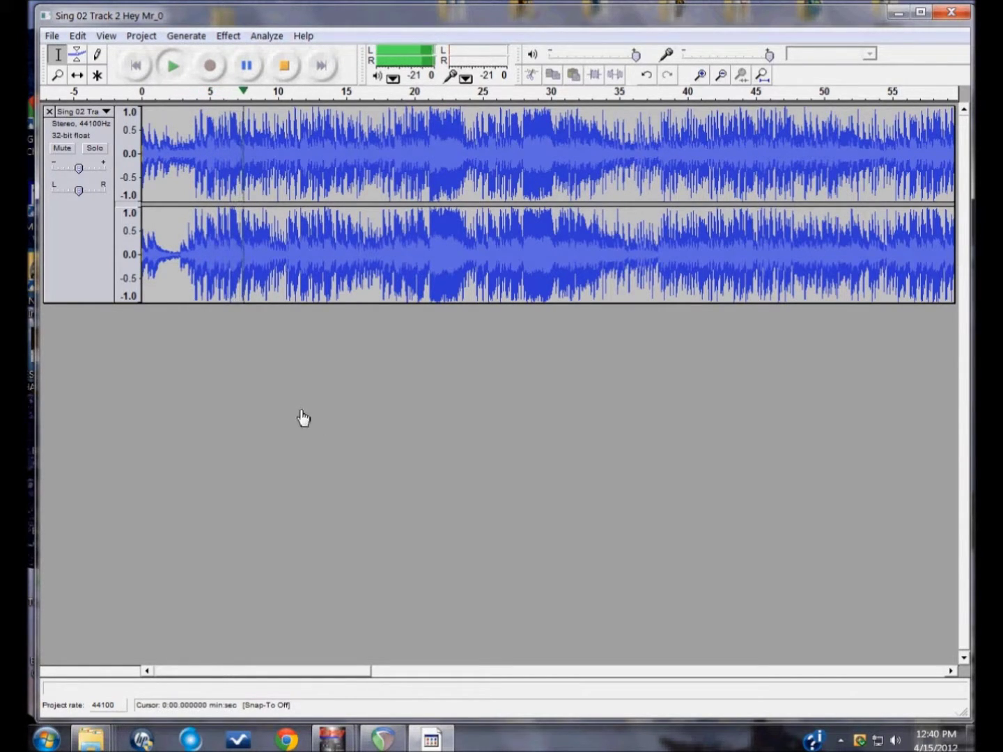
{"action": "key", "text": "space"}
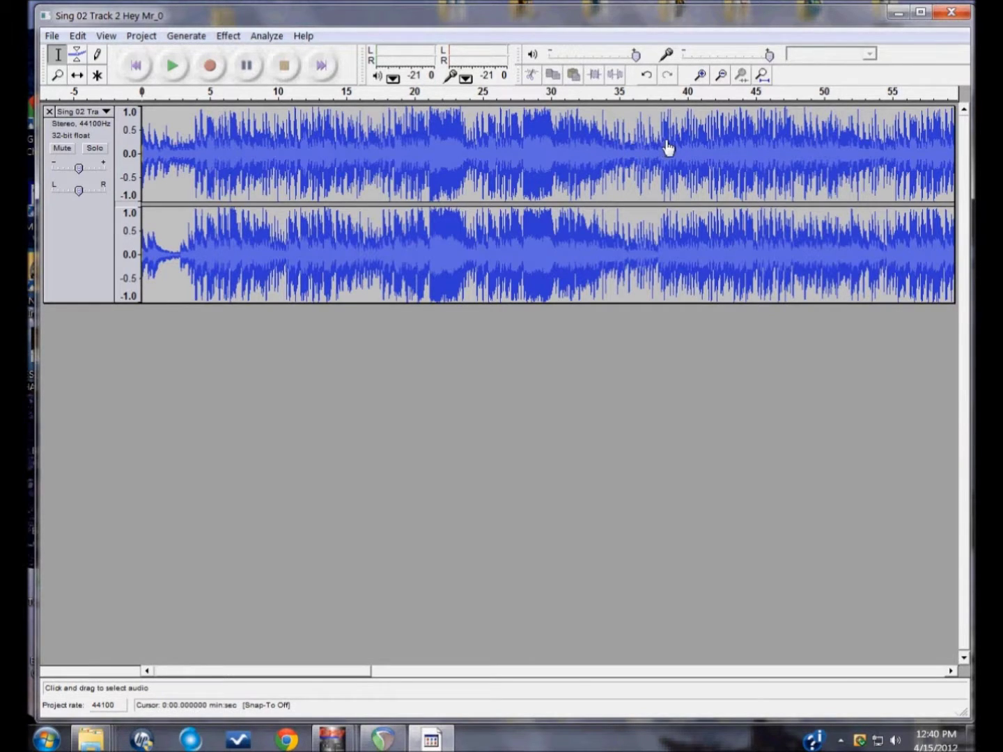
Step: Select the 35.18–38.06 s section, preview it, and delete it
{"action": "left_click_drag", "start_coordinate": [661, 146], "coordinate": [626, 157]}
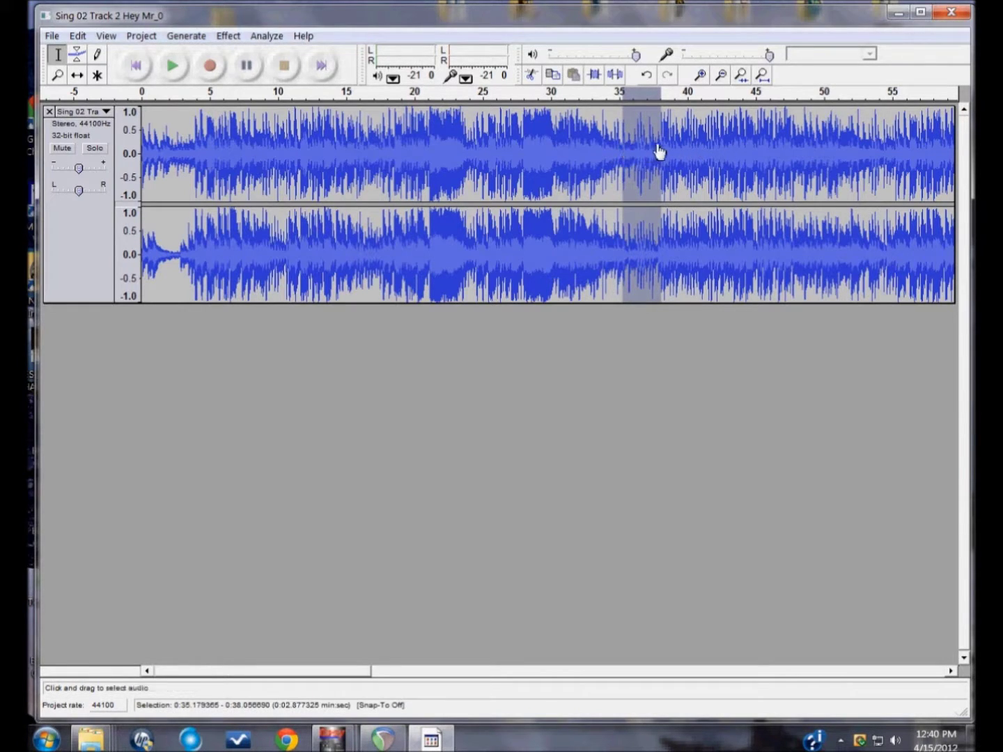
{"action": "key", "text": "space"}
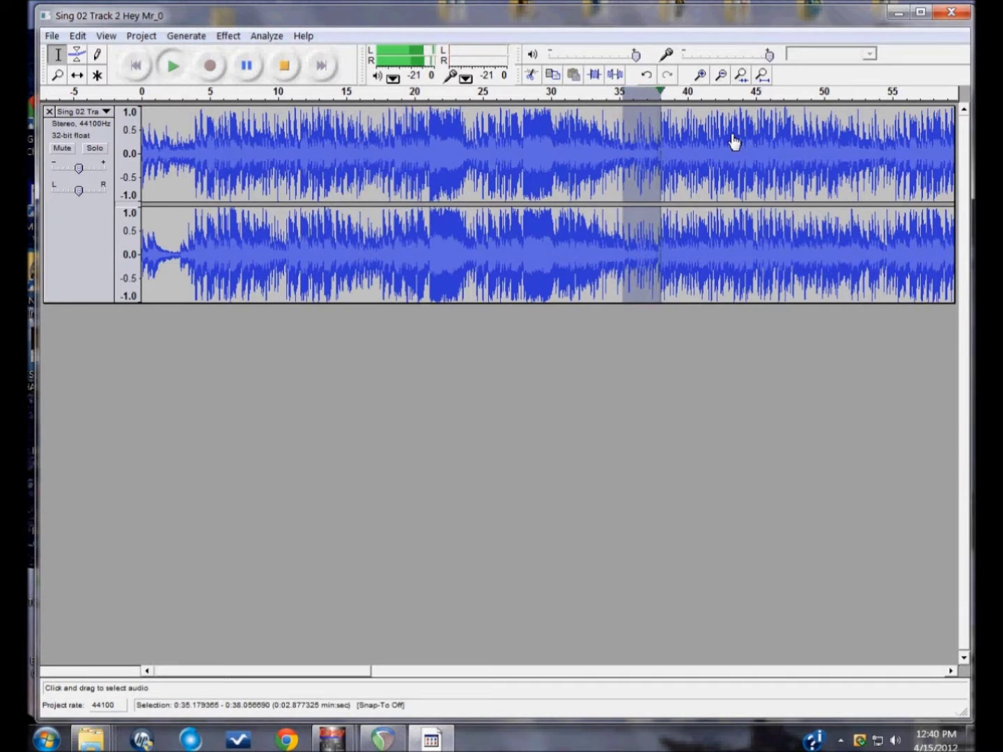
{"action": "left_click", "coordinate": [79, 36]}
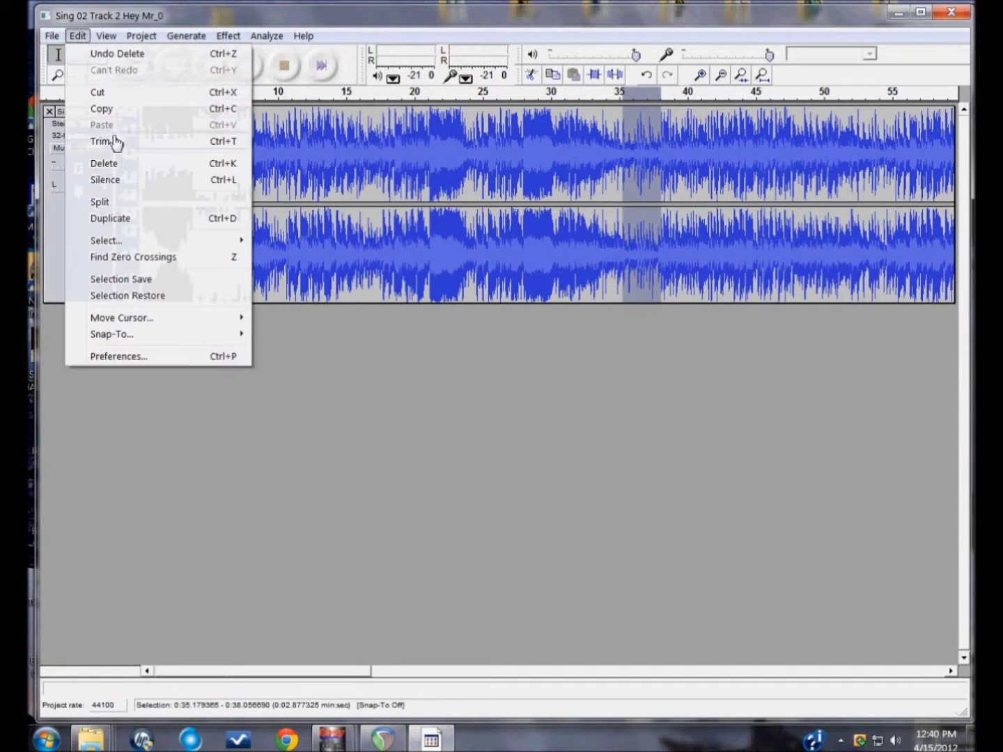
{"action": "left_click", "coordinate": [112, 167]}
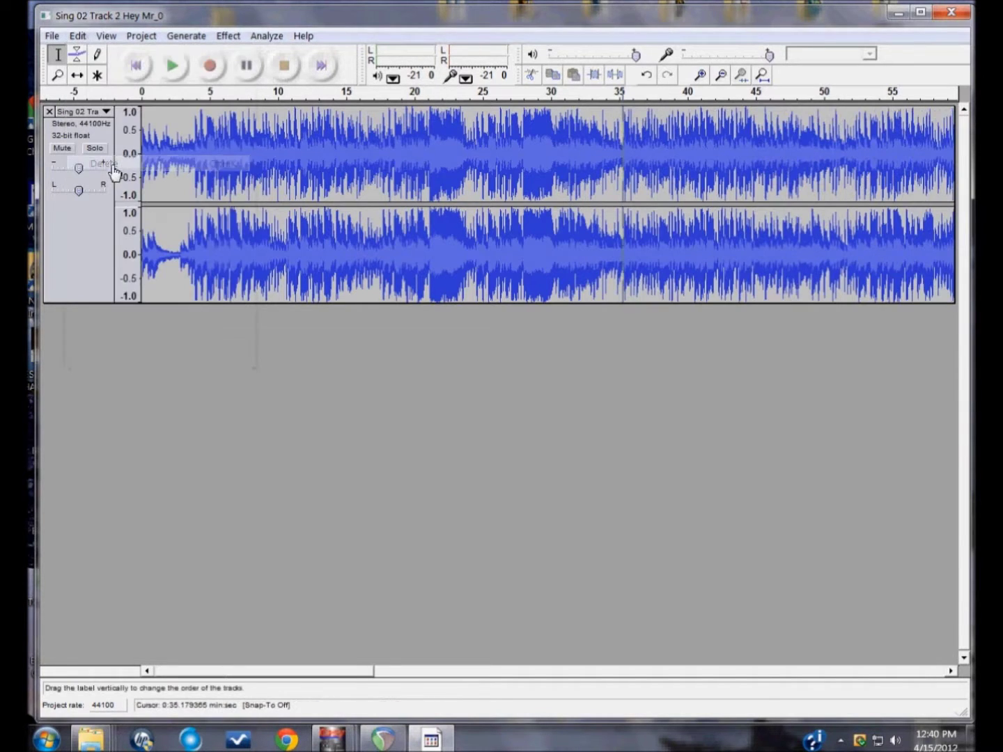
Step: Play from about 31.67 s to check the new join
{"action": "left_click", "coordinate": [573, 114]}
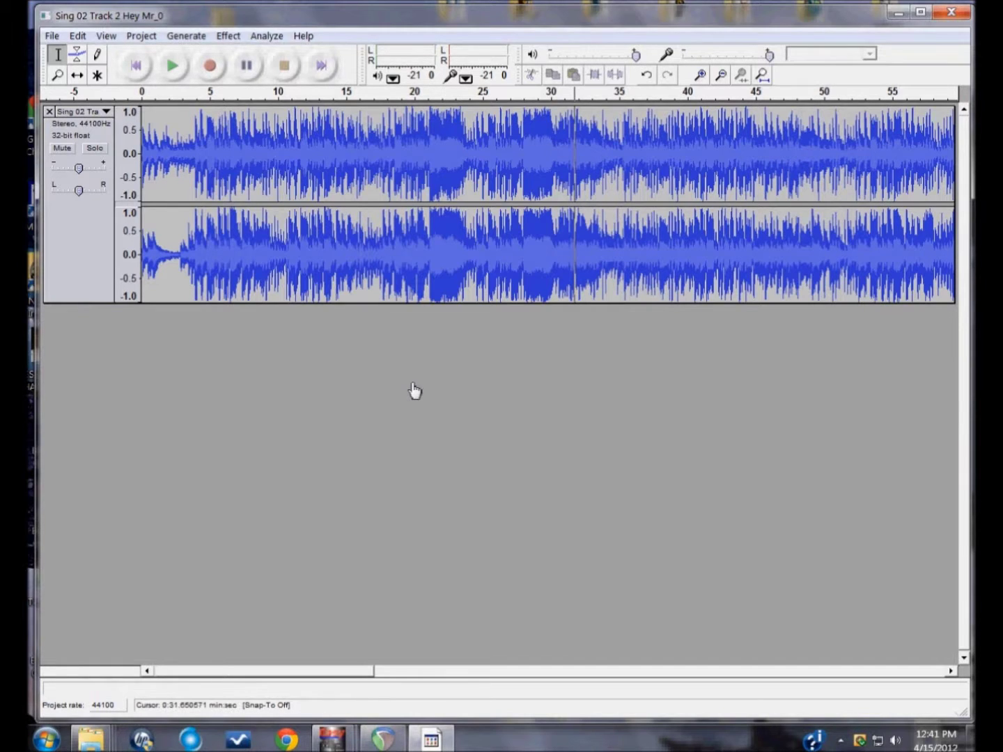
{"action": "key", "text": "space"}
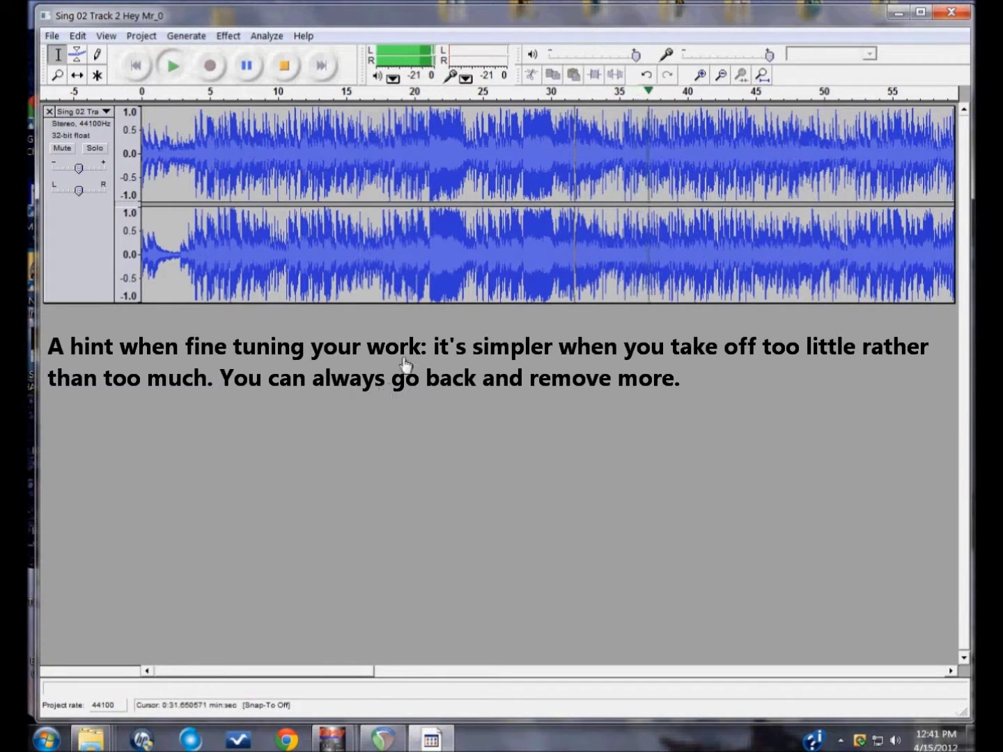
{"action": "key", "text": "space"}
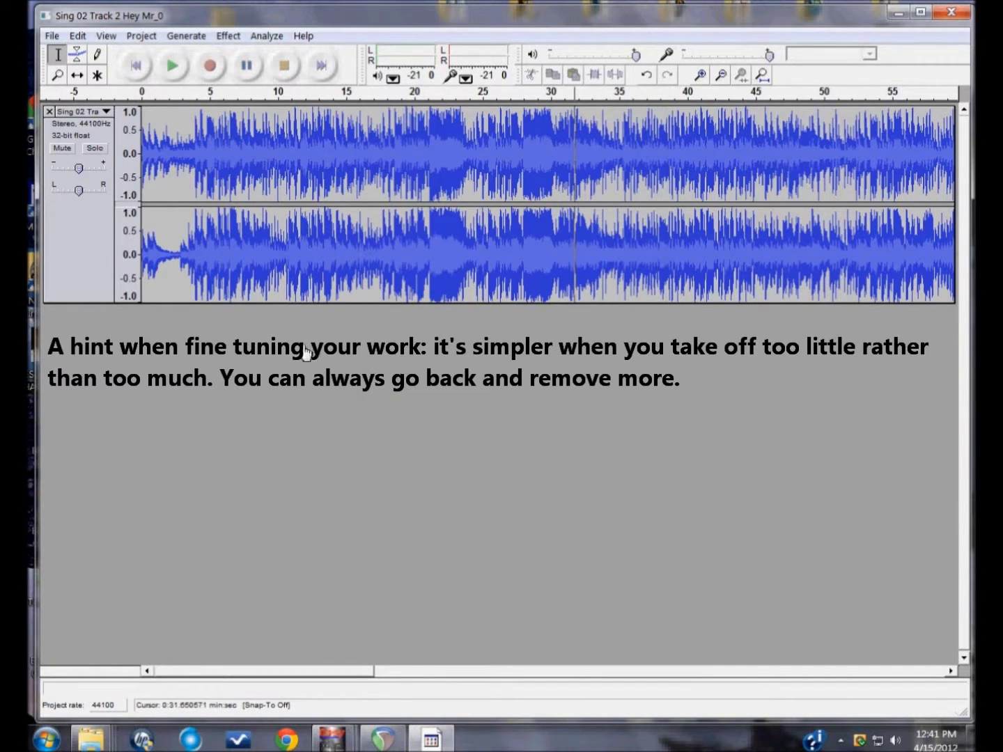
{"action": "left_click", "coordinate": [578, 113]}
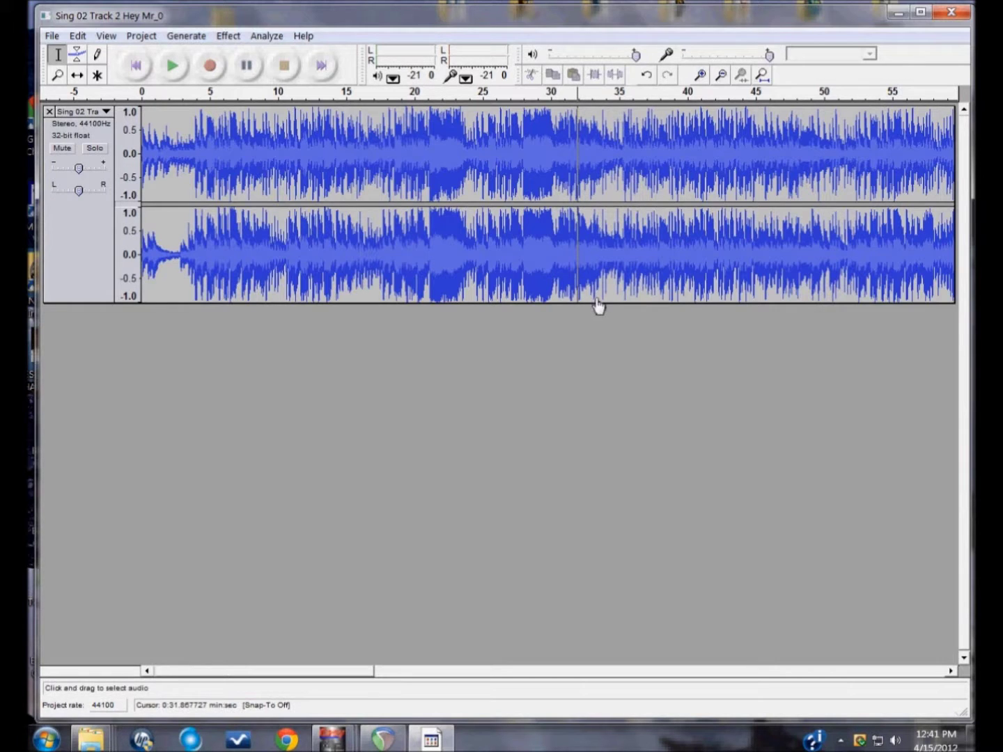
{"action": "left_click", "coordinate": [81, 39]}
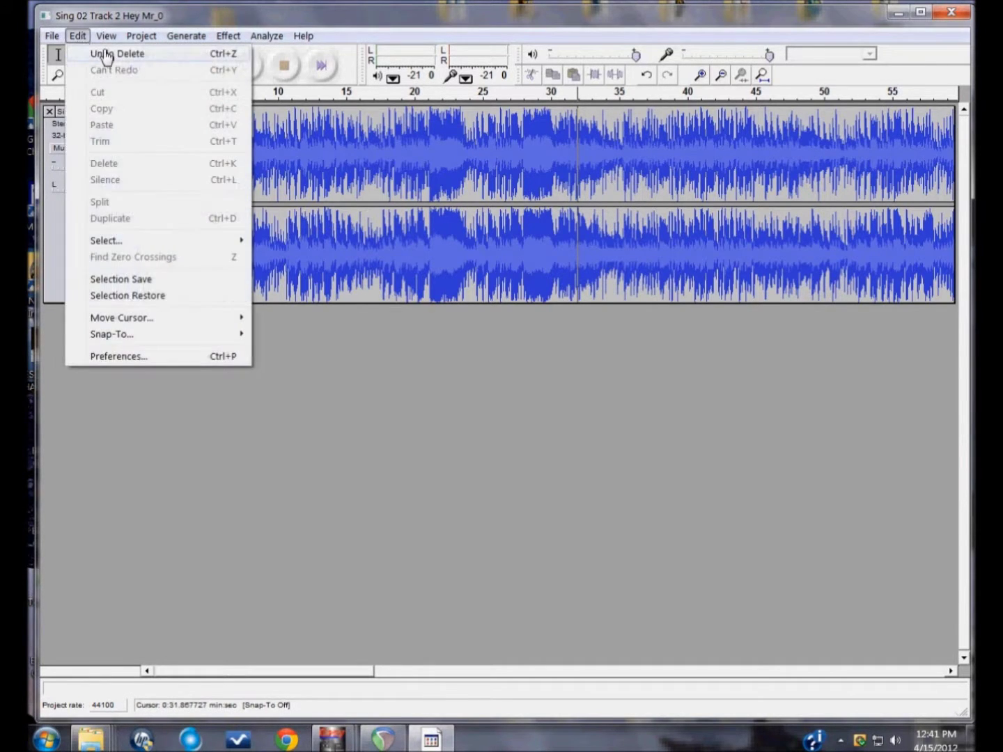
Step: Undo the mid-song deletion and place the edit point at about 35.8 s
{"action": "left_click", "coordinate": [103, 53]}
{"action": "left_click", "coordinate": [671, 178]}
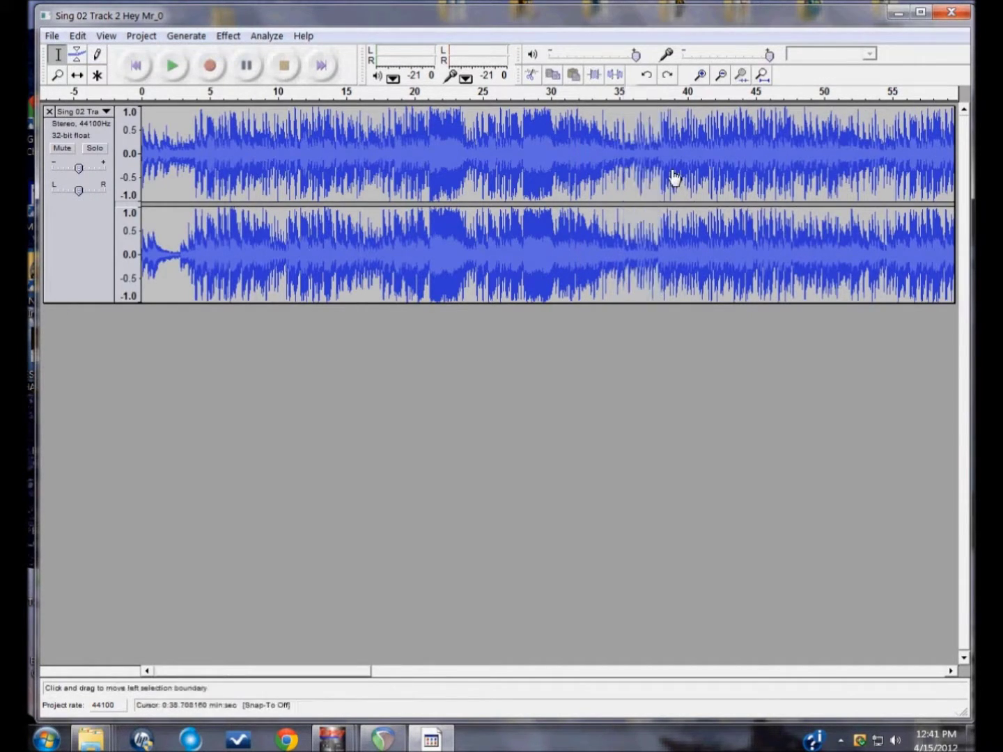
{"action": "left_click", "coordinate": [81, 38]}
{"action": "mouse_move", "coordinate": [106, 36]}
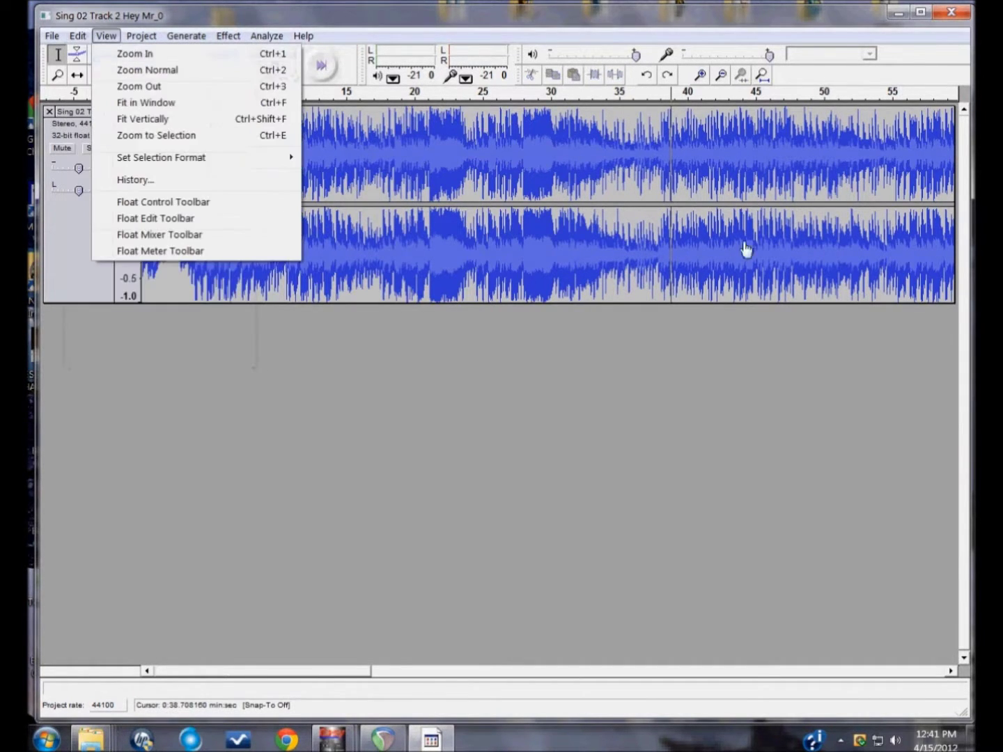
{"action": "left_click", "coordinate": [715, 167]}
{"action": "left_click", "coordinate": [632, 161]}
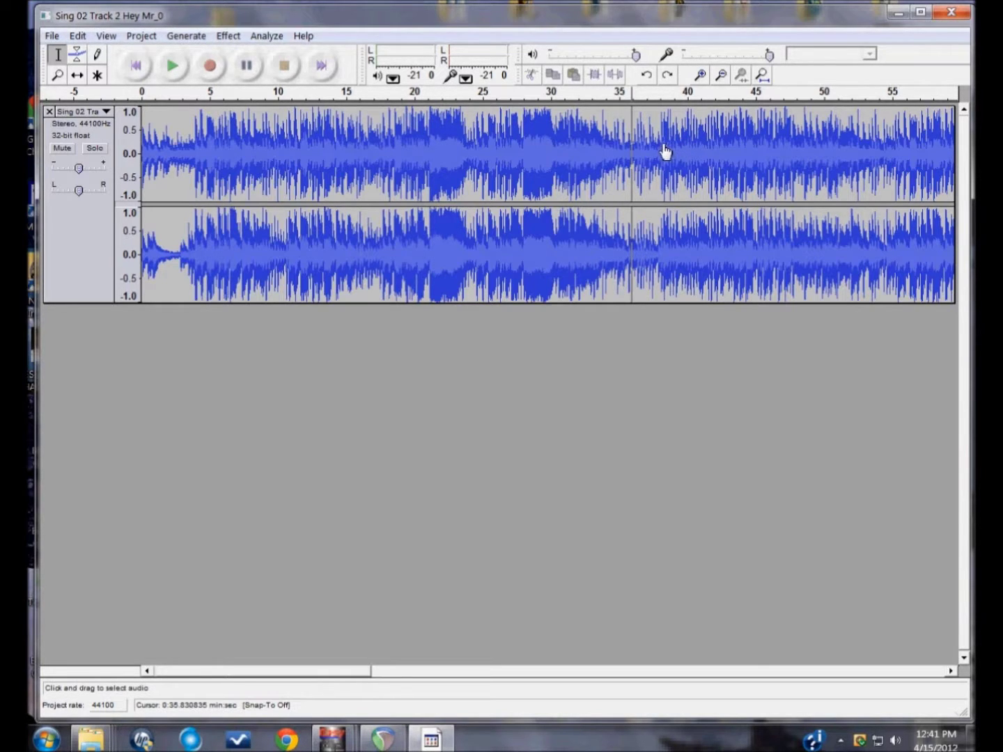
Step: Duplicate the 35.0–38.0 s selection into a new track and play it back
{"action": "left_click_drag", "start_coordinate": [663, 152], "coordinate": [623, 154]}
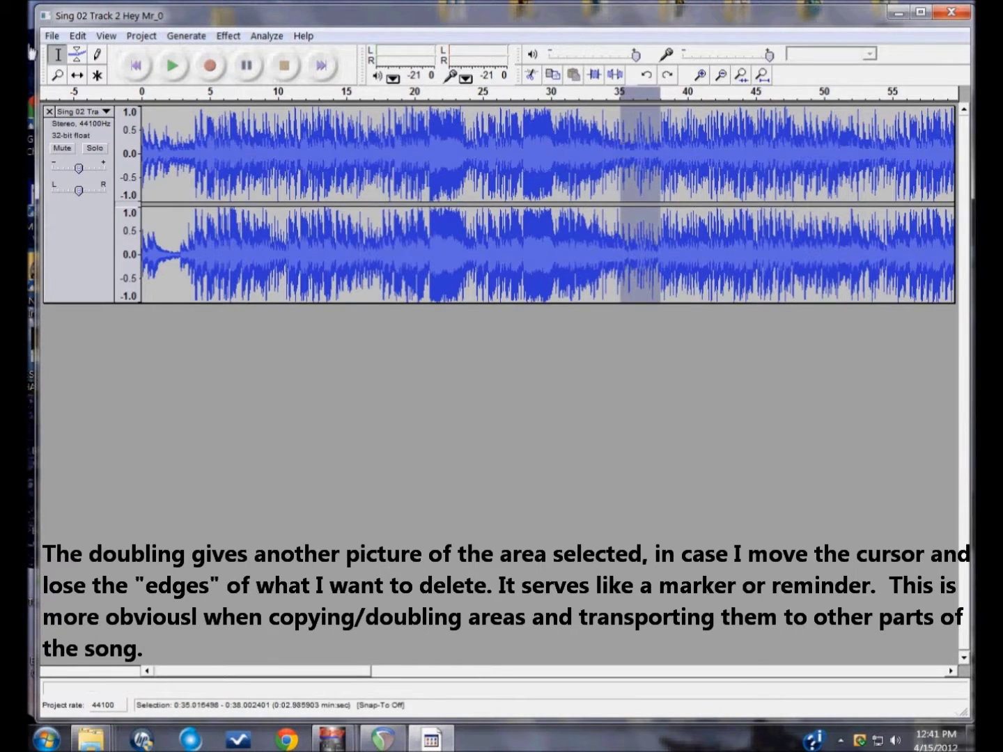
{"action": "left_click", "coordinate": [78, 37]}
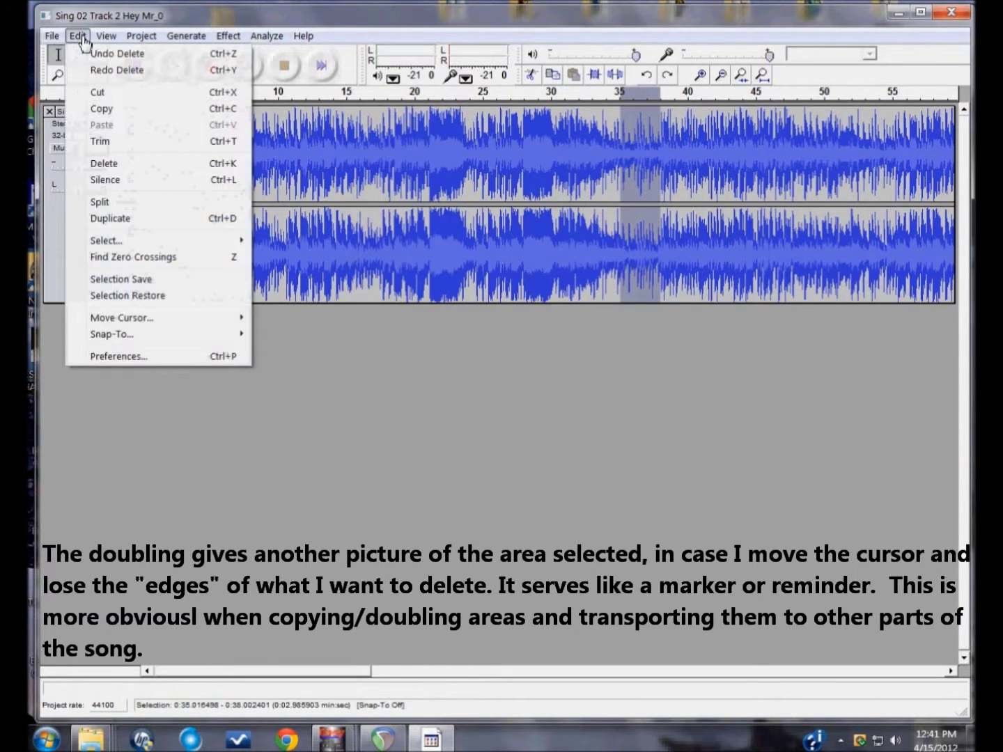
{"action": "left_click", "coordinate": [115, 219]}
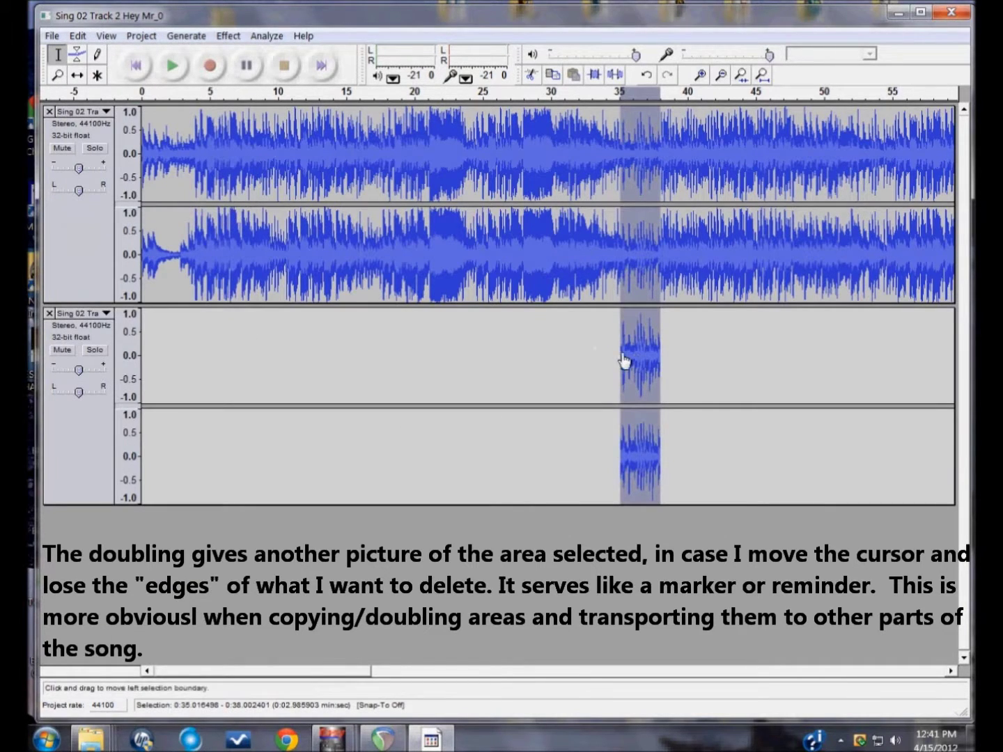
{"action": "key", "text": "space"}
Step: Delete the selected 35.0–38.0 s stretch and set the play start a few seconds earlier
{"action": "left_click", "coordinate": [78, 36]}
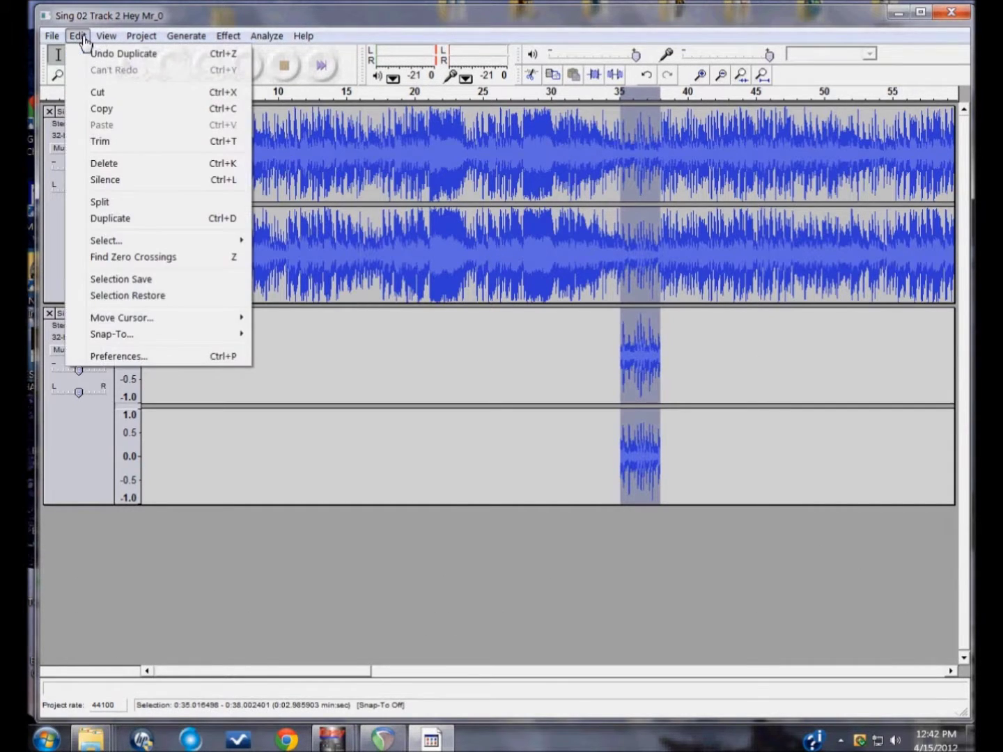
{"action": "left_click", "coordinate": [116, 164]}
{"action": "left_click", "coordinate": [580, 123]}
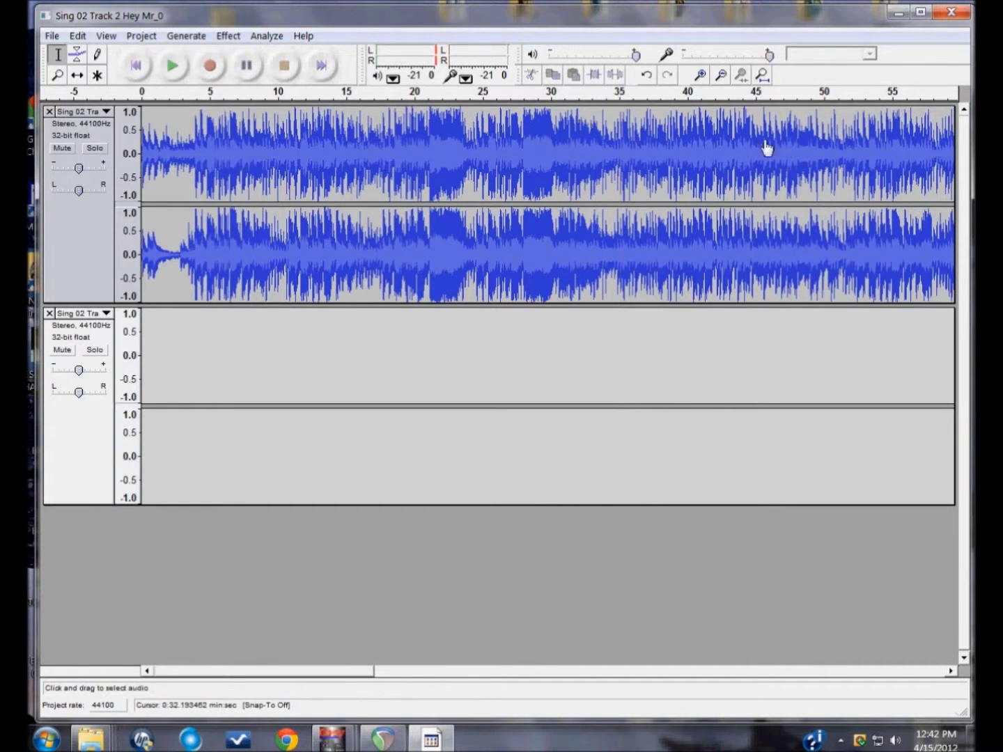
{"action": "key", "text": "space"}
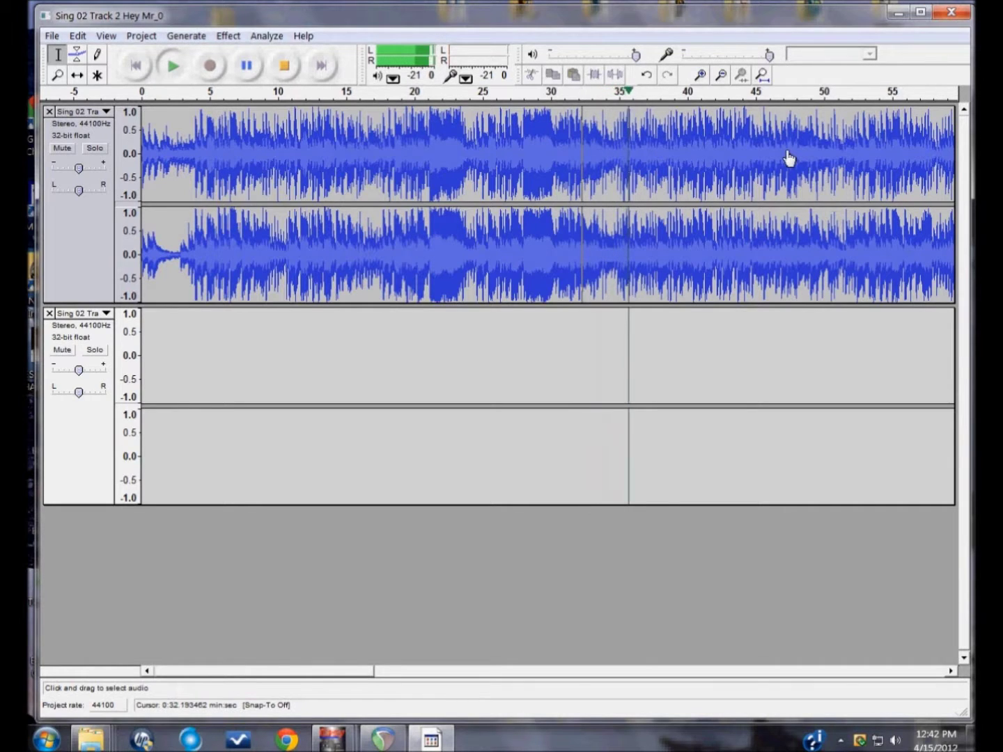
{"action": "key", "text": "space"}
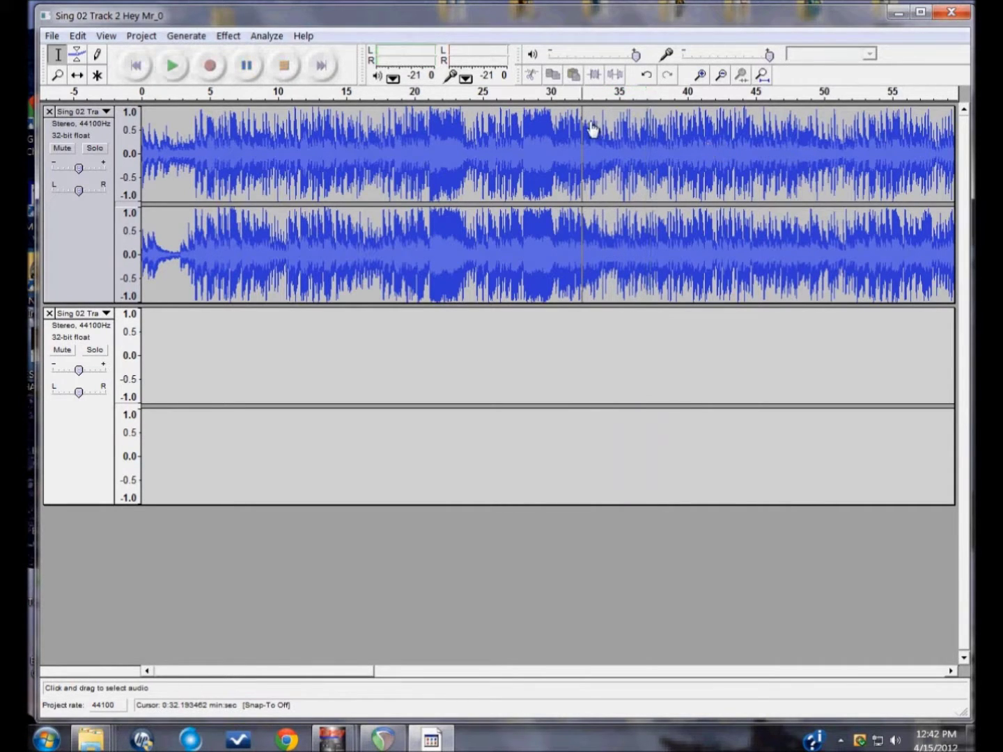
{"action": "left_click", "coordinate": [576, 122]}
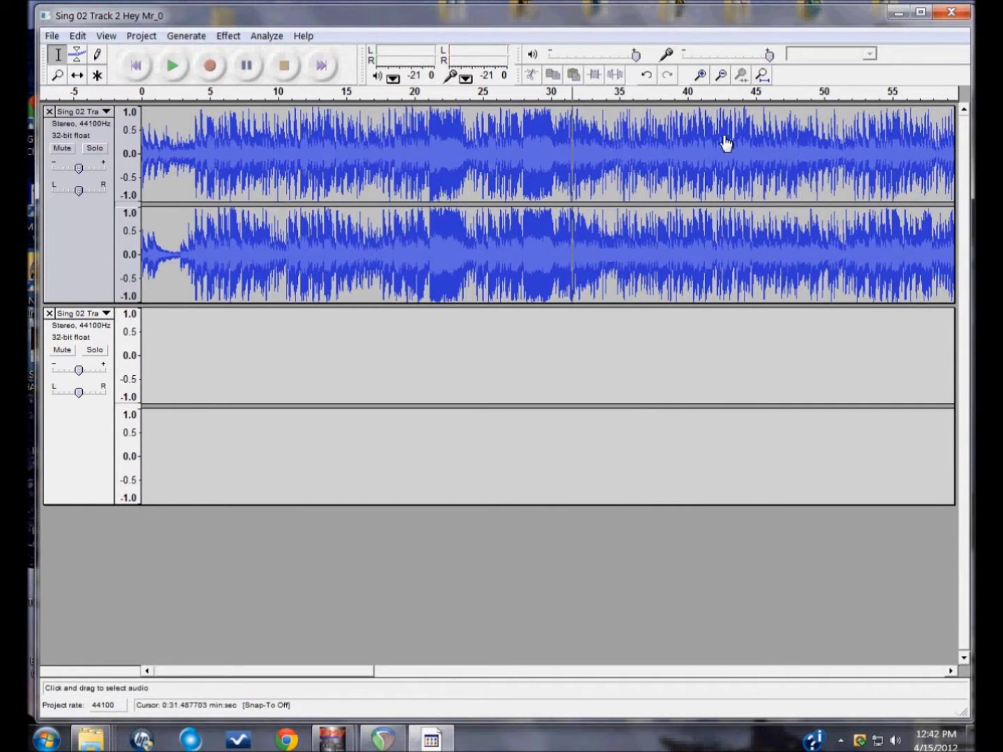
{"action": "key", "text": "space"}
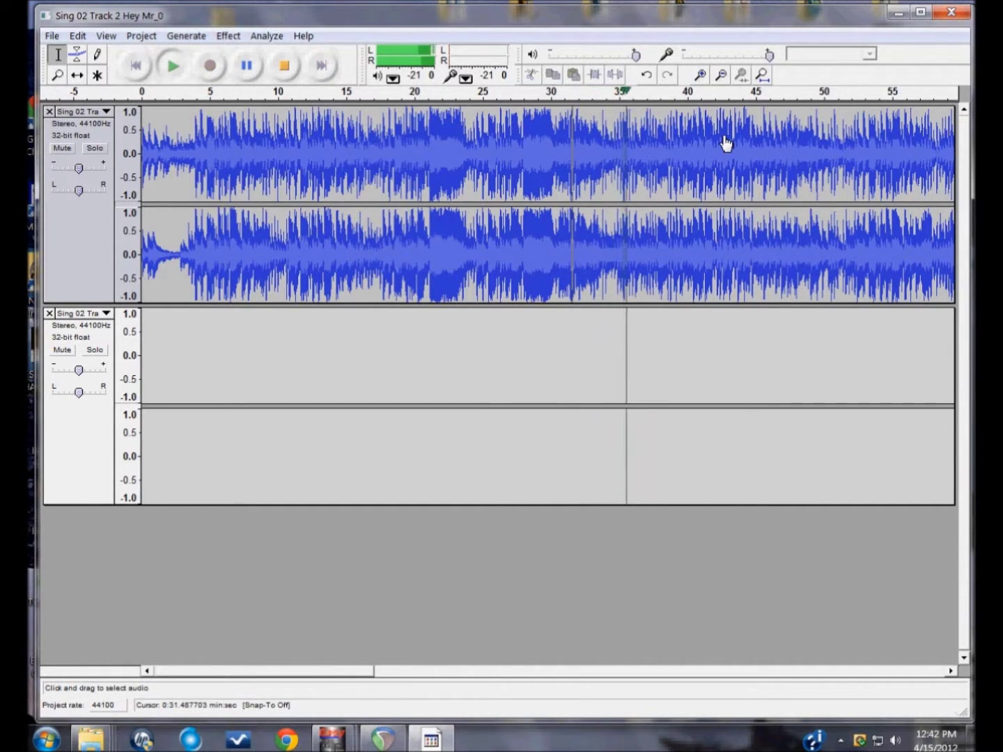
{"action": "key", "text": "space"}
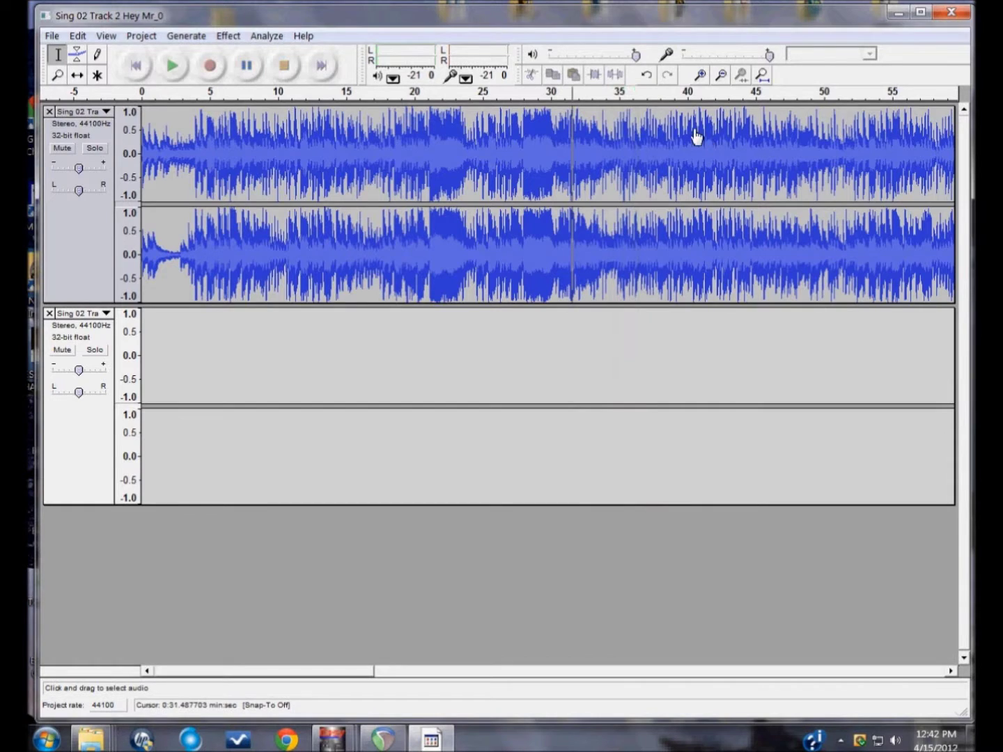
{"action": "left_click", "coordinate": [623, 124]}
Step: Zoom in twice on the seam, play from 32.64 s, and select 34.99–35.22 s
{"action": "left_click", "coordinate": [700, 75]}
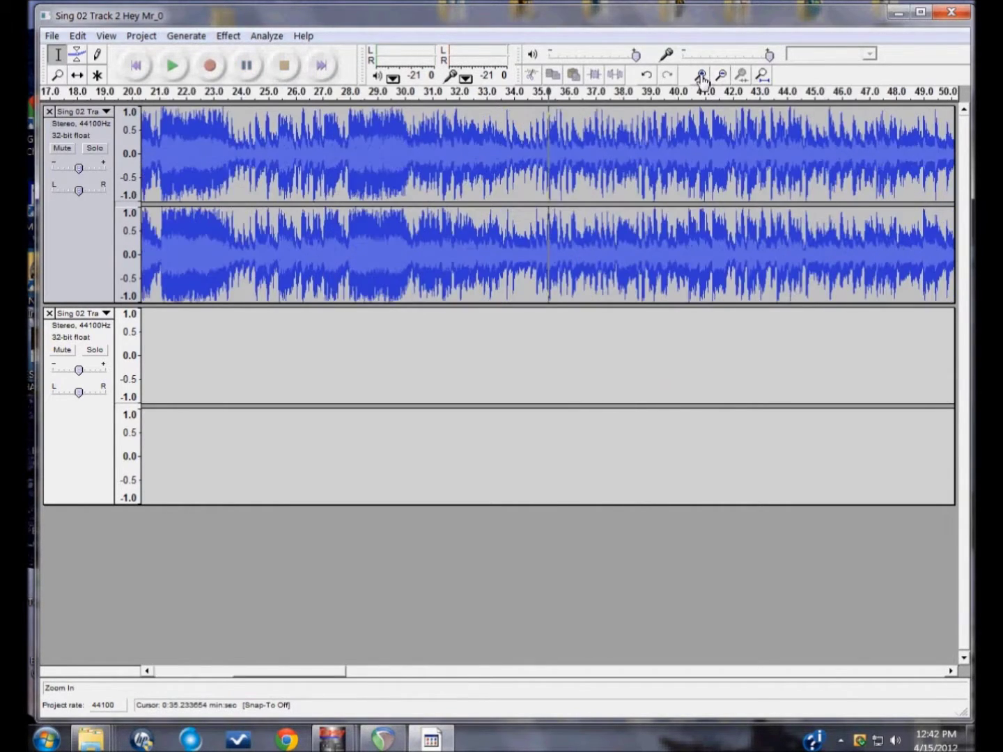
{"action": "left_click", "coordinate": [701, 75]}
{"action": "left_click", "coordinate": [407, 131]}
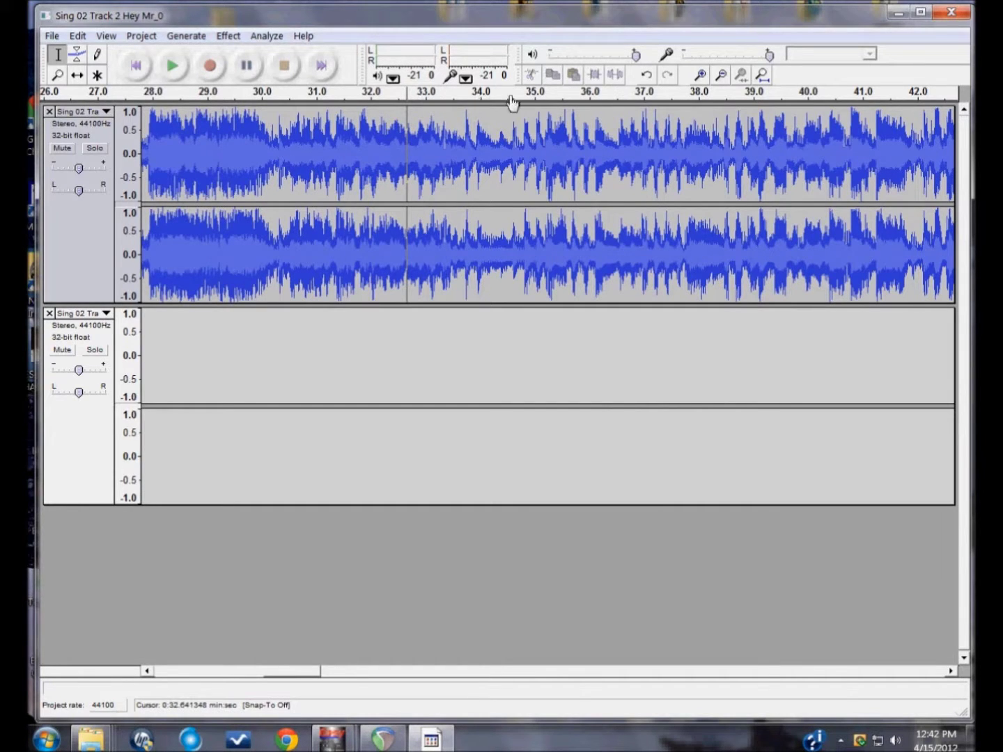
{"action": "key", "text": "space"}
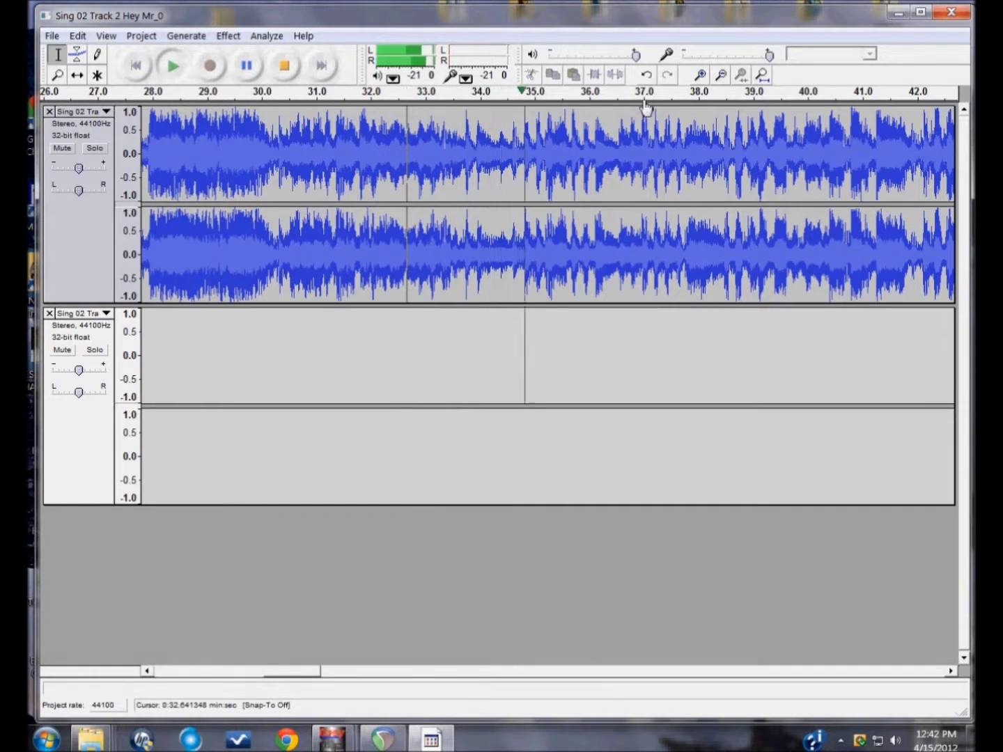
{"action": "key", "text": "space"}
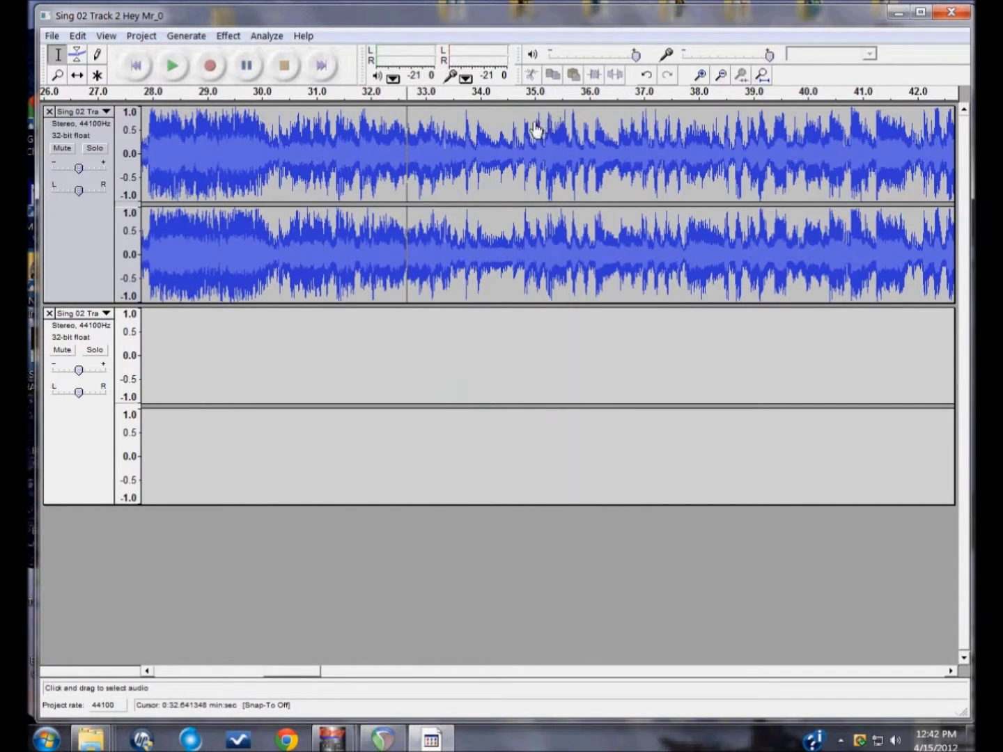
{"action": "left_click_drag", "start_coordinate": [537, 129], "coordinate": [560, 131]}
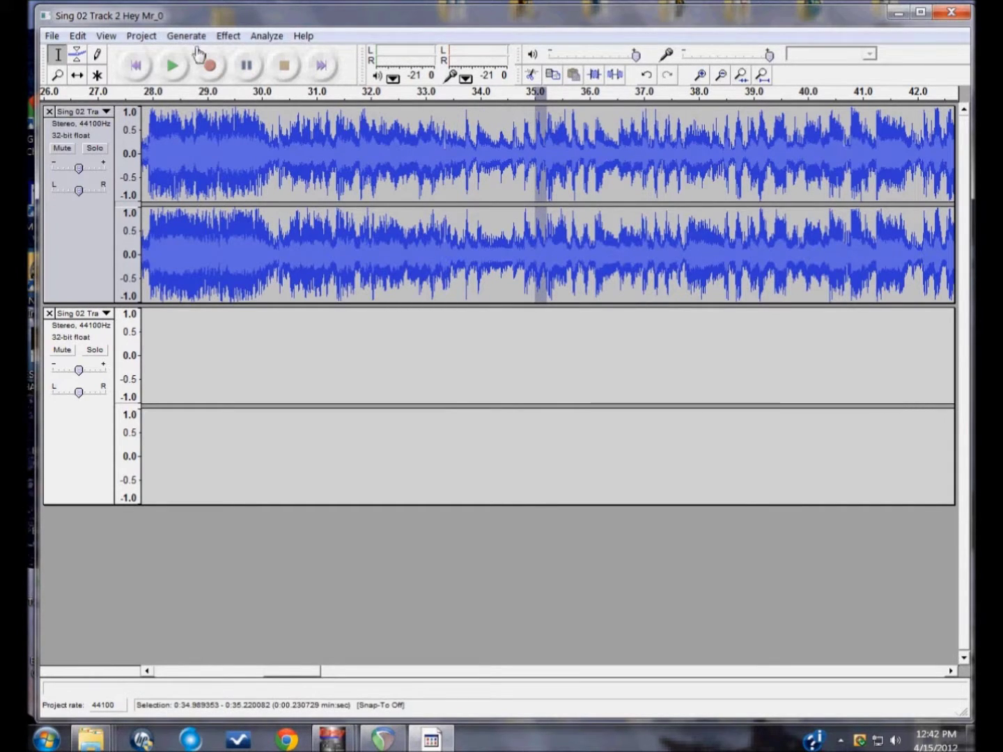
Step: Delete the selected extra beat and replay the seam from about 32.57 s
{"action": "left_click", "coordinate": [79, 37]}
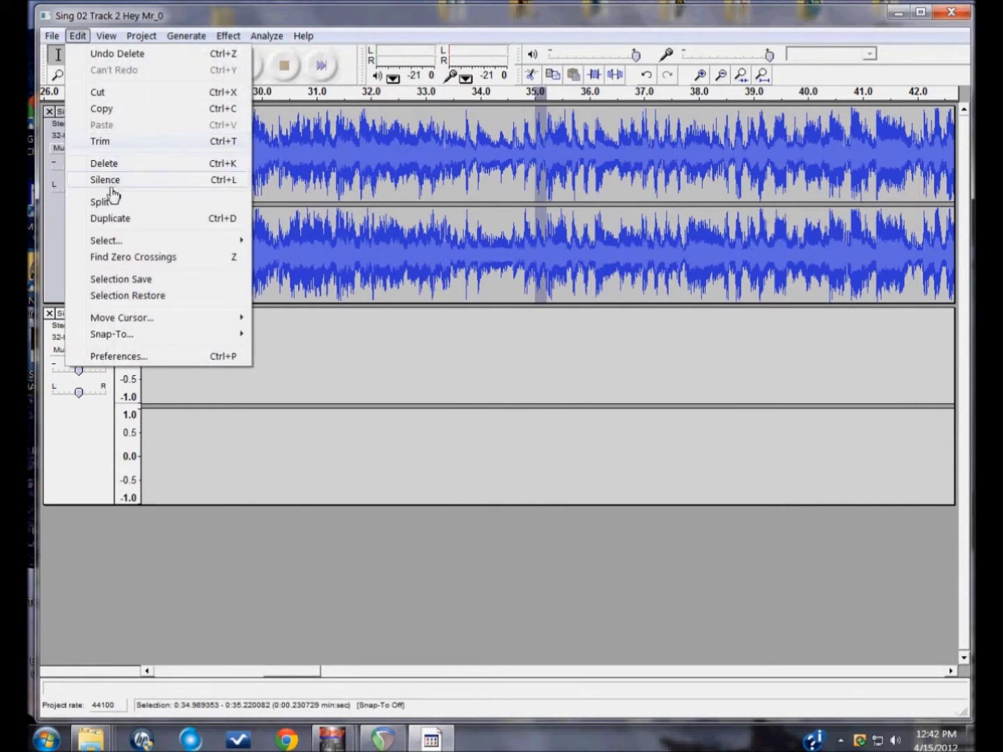
{"action": "left_click", "coordinate": [106, 164]}
{"action": "left_click", "coordinate": [404, 136]}
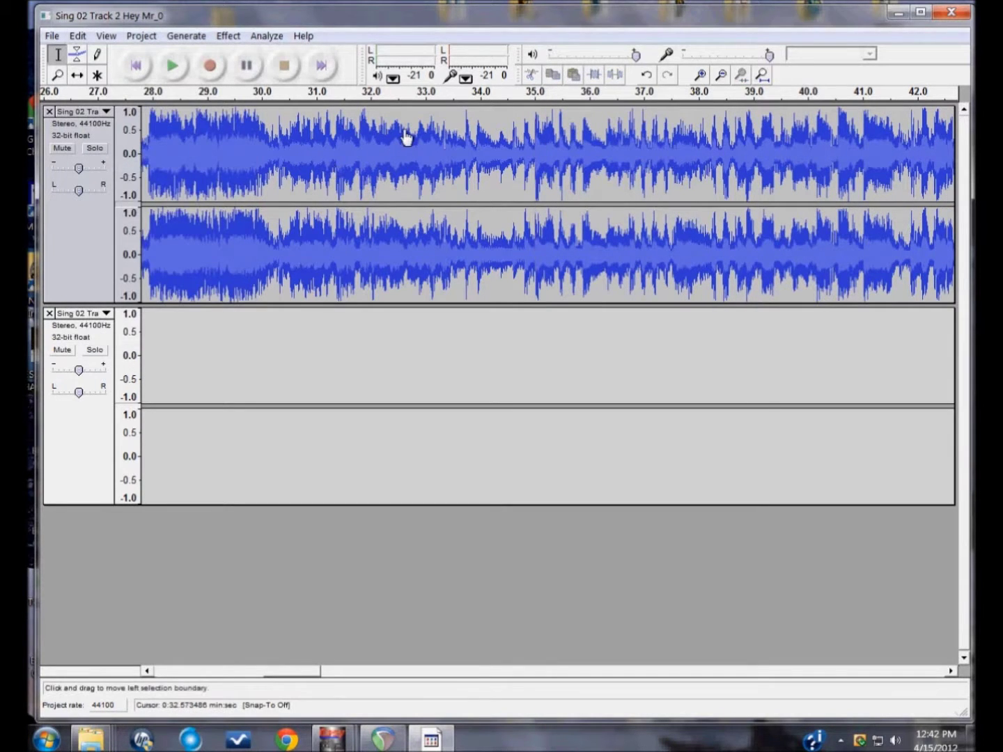
{"action": "key", "text": "space"}
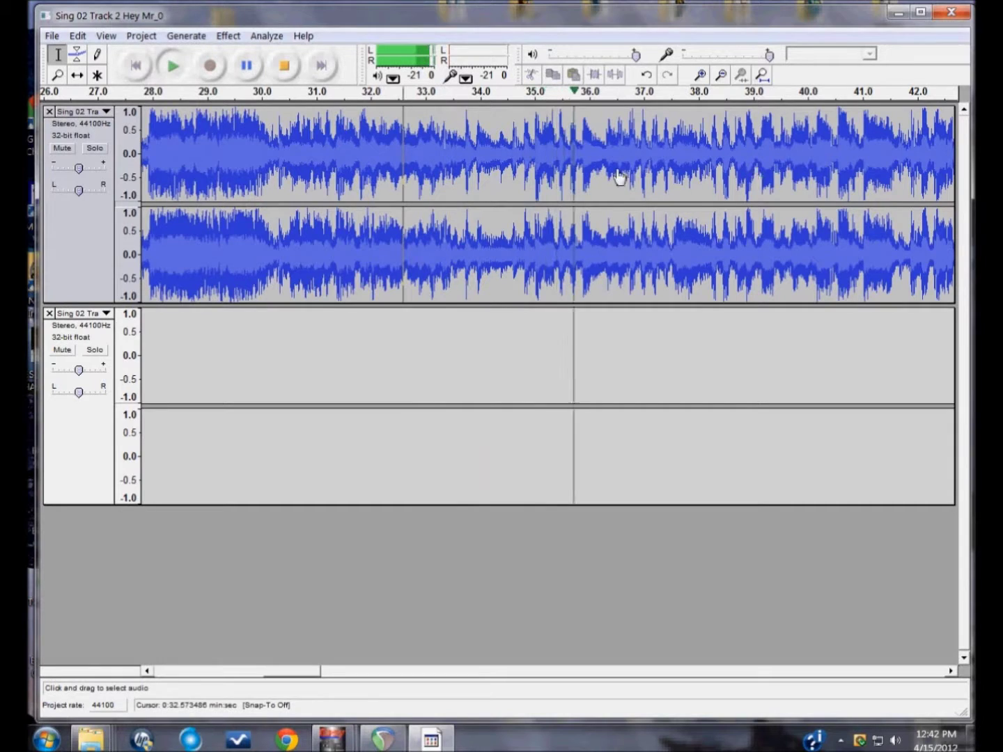
{"action": "key", "text": "space"}
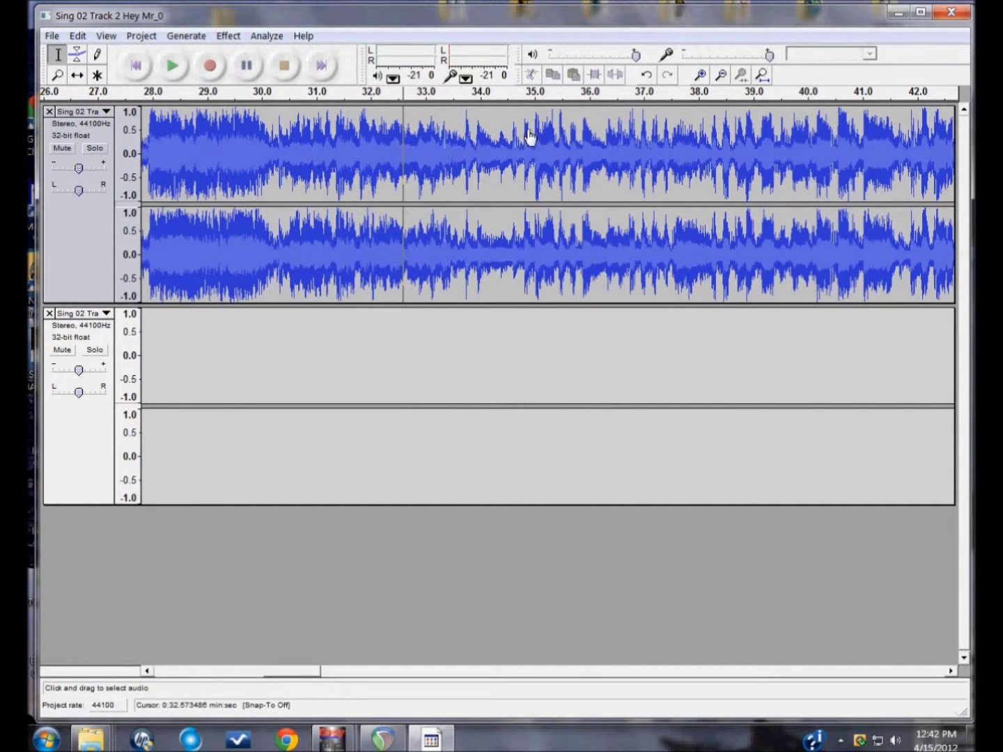
Step: Play from 35.0 s, then select a short sliver just before 35 seconds
{"action": "left_click", "coordinate": [539, 136]}
{"action": "key", "text": "space"}
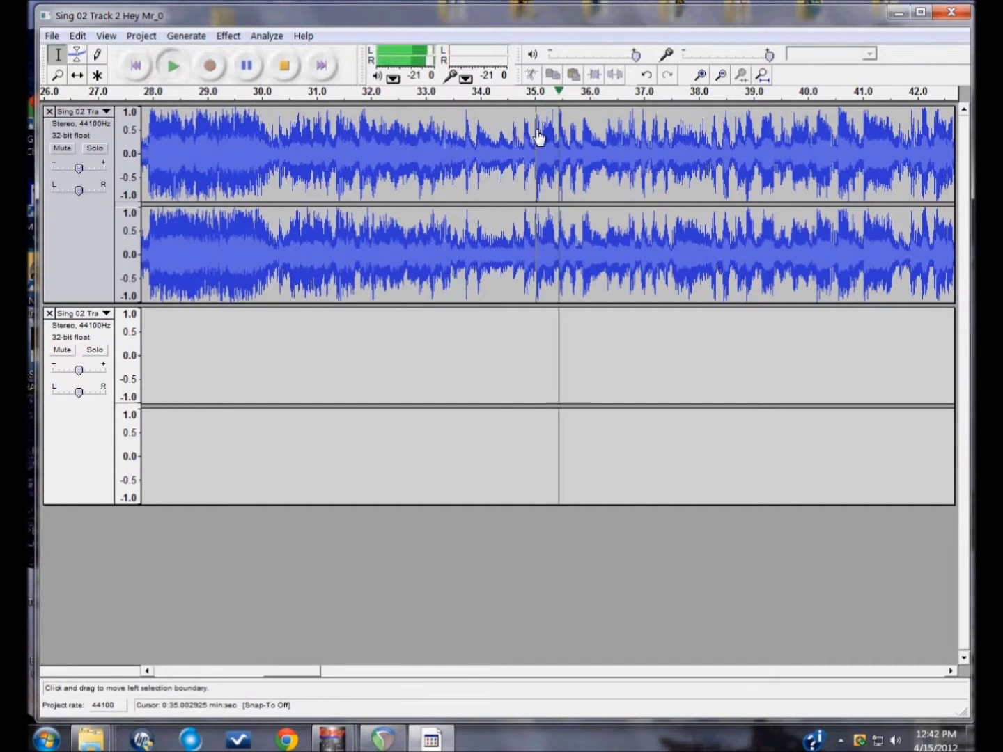
{"action": "key", "text": "space"}
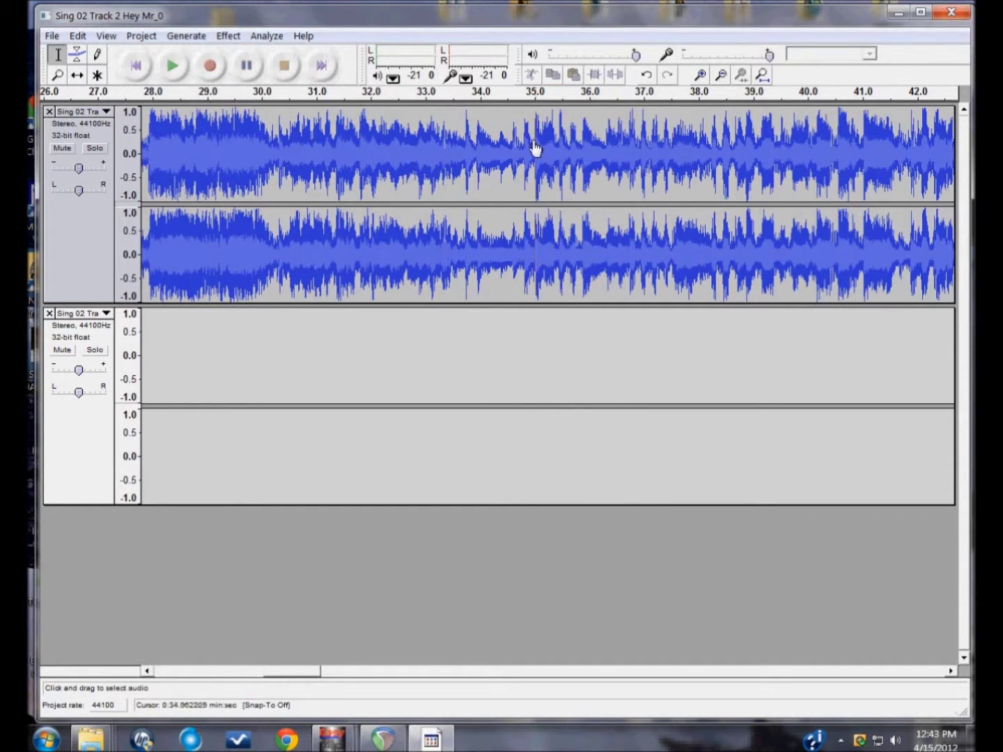
{"action": "left_click_drag", "start_coordinate": [533, 144], "coordinate": [521, 147]}
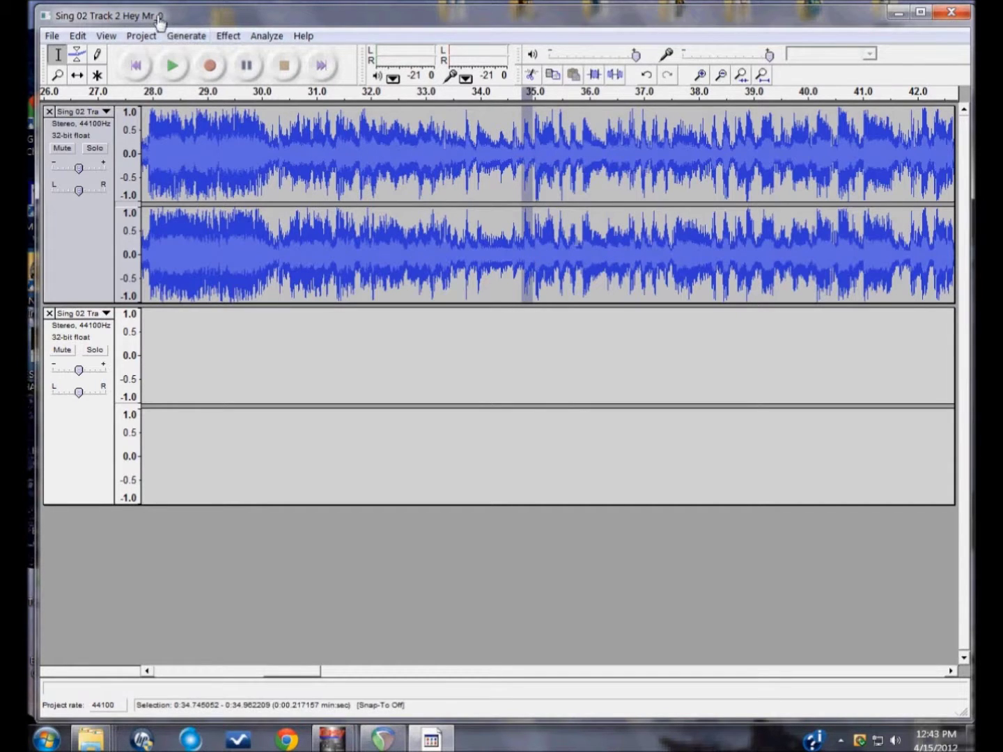
Step: Delete the 34.75–34.96 s sliver and replay the seam from 33.6 s and 32.1 s
{"action": "left_click", "coordinate": [78, 37]}
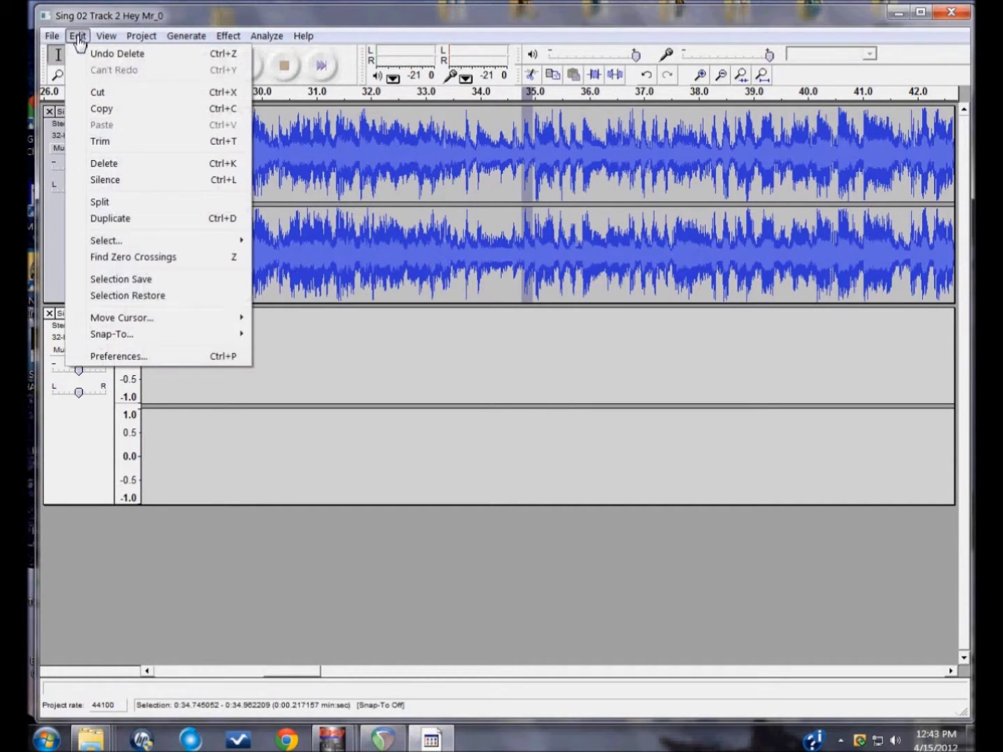
{"action": "left_click", "coordinate": [105, 163]}
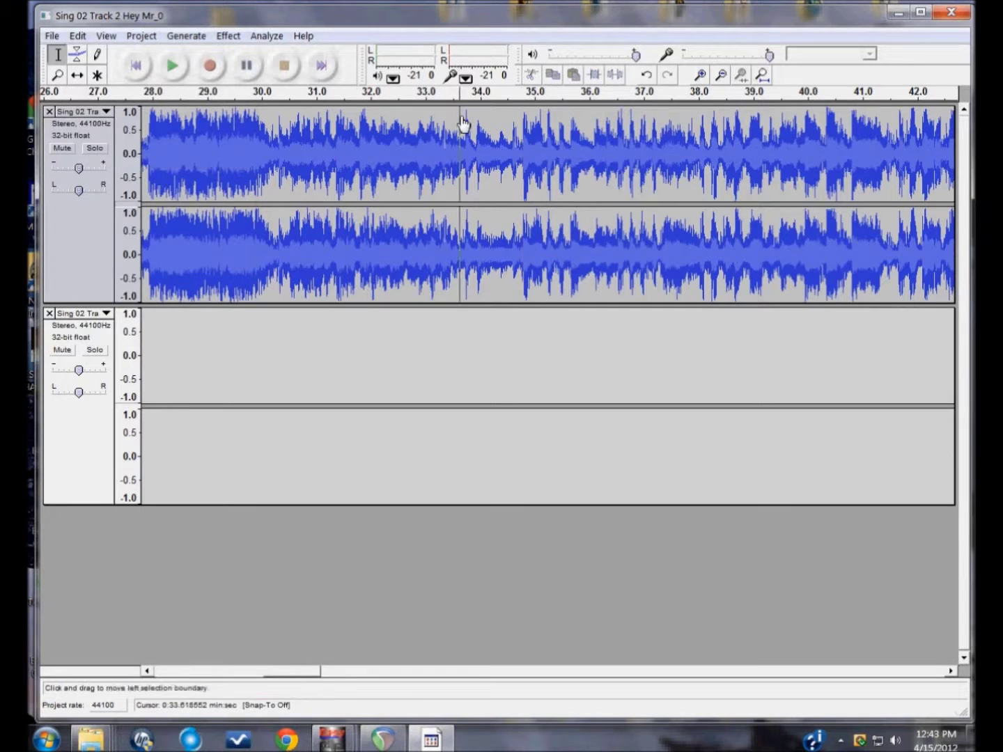
{"action": "key", "text": "space"}
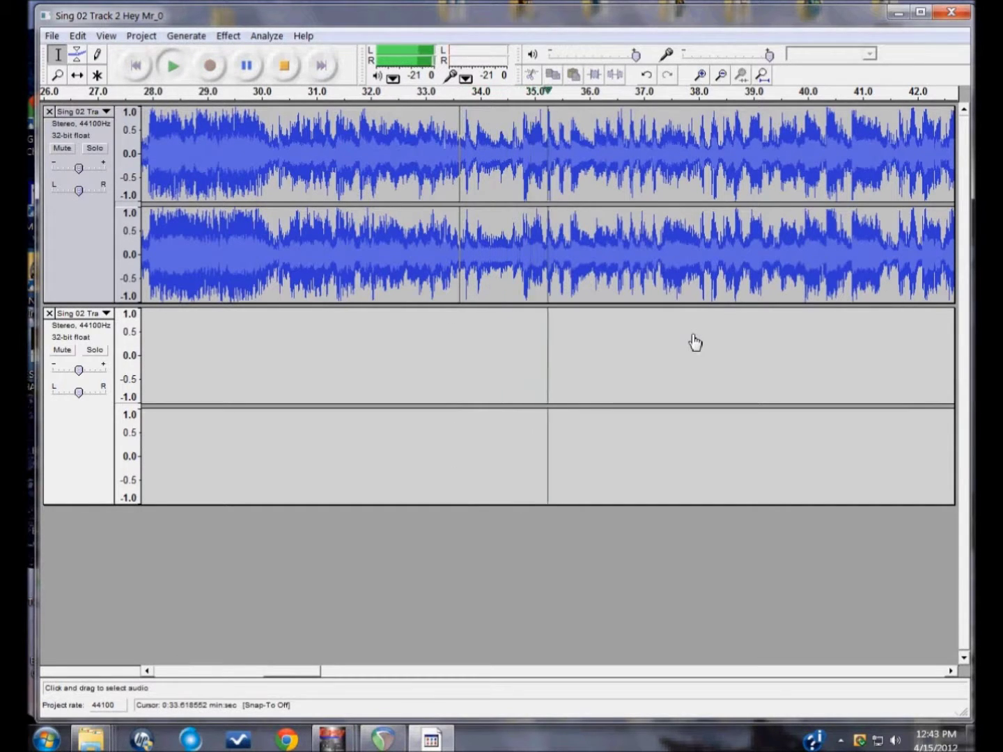
{"action": "key", "text": "space"}
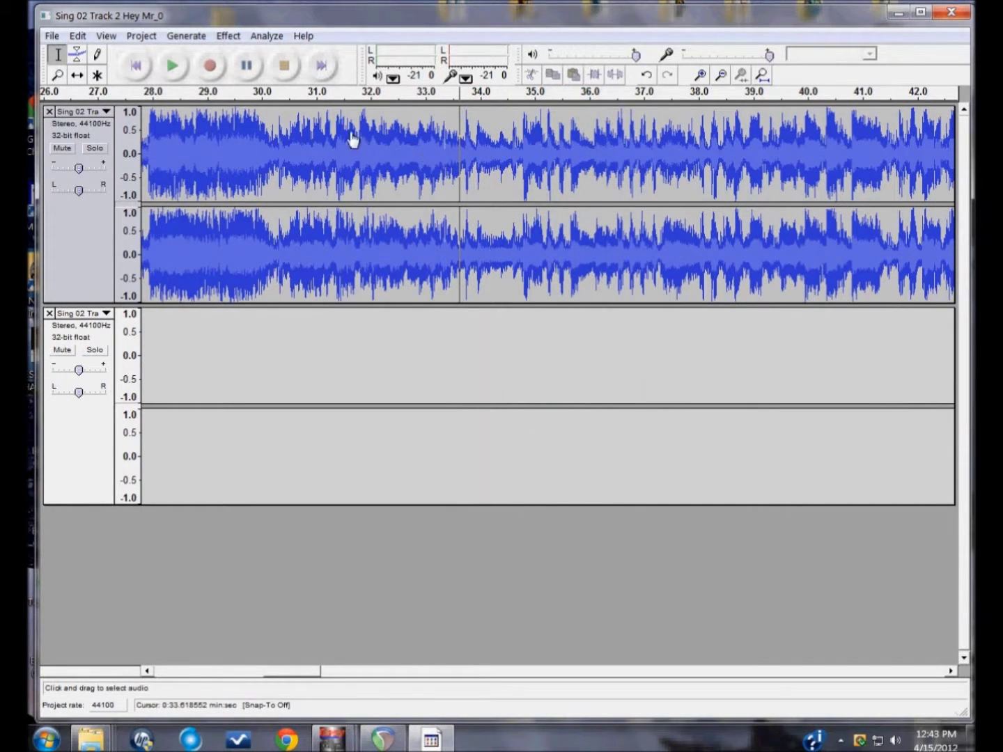
{"action": "left_click", "coordinate": [377, 117]}
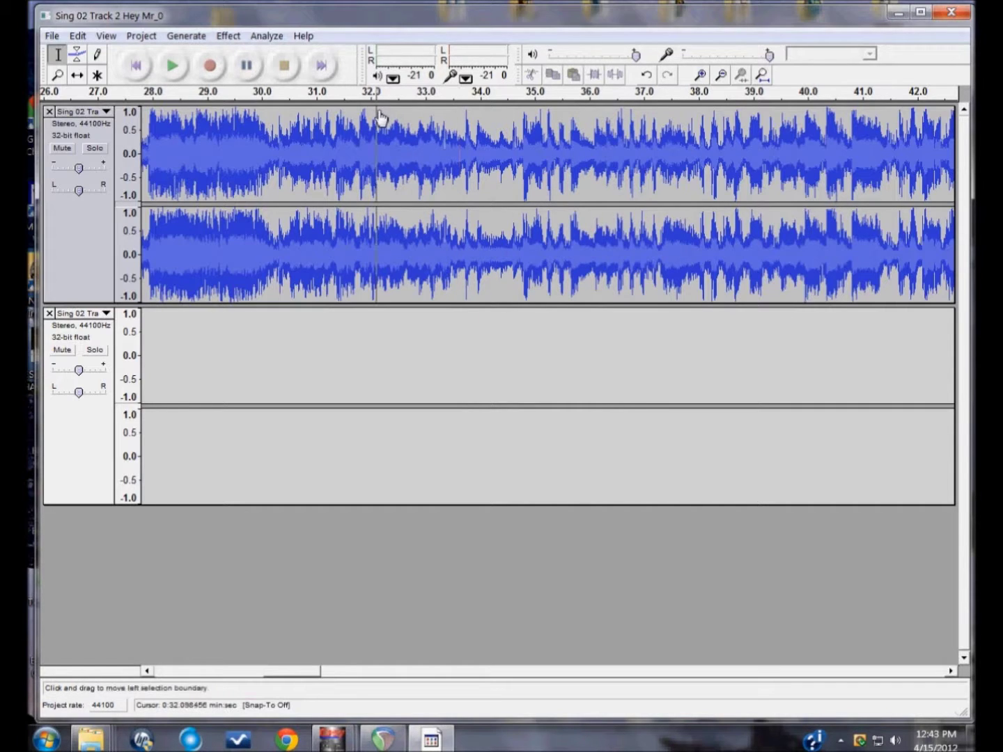
{"action": "key", "text": "space"}
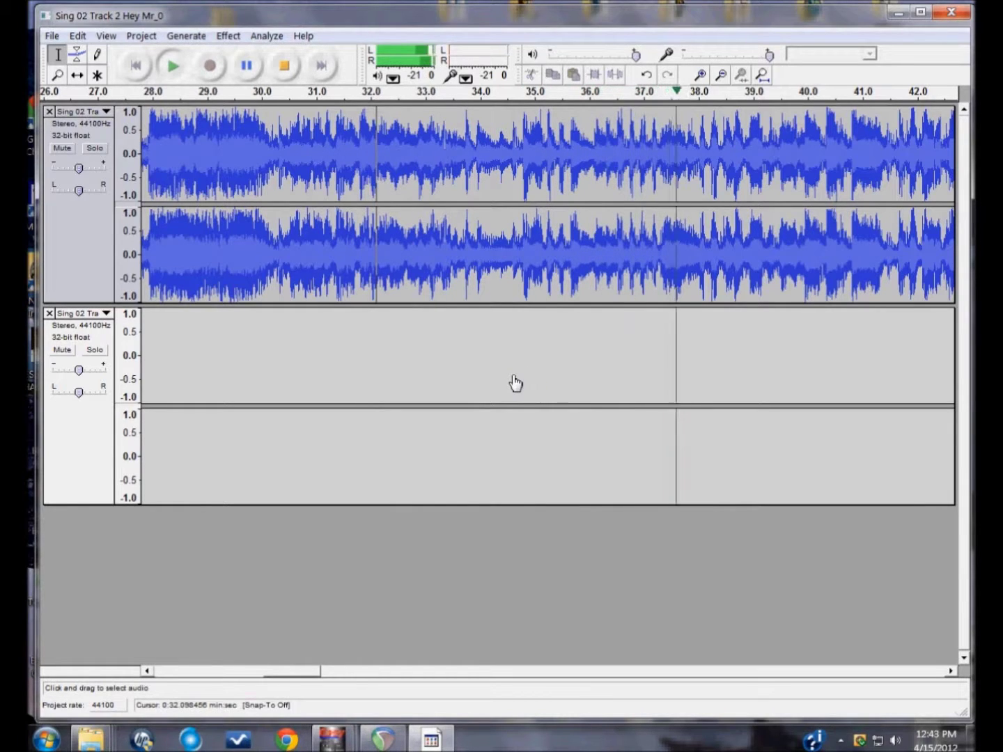
{"action": "key", "text": "space"}
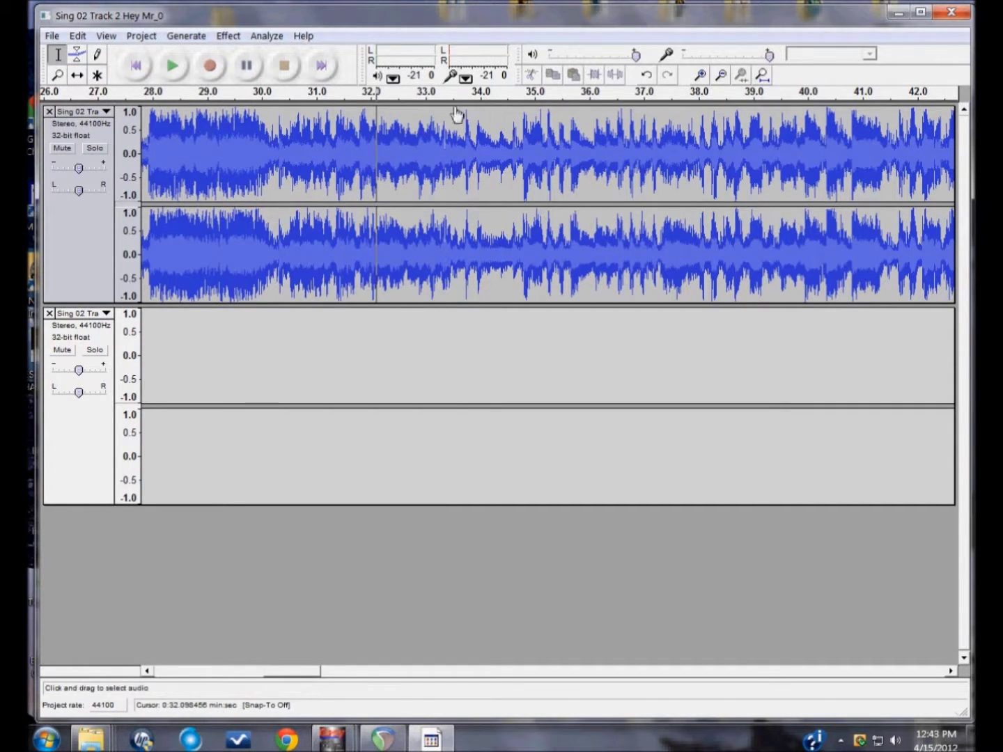
Step: Zoom out three times to show the whole song and place the cursor at its end near 3:15
{"action": "left_click", "coordinate": [723, 76]}
{"action": "left_click", "coordinate": [723, 77]}
{"action": "left_click", "coordinate": [723, 76]}
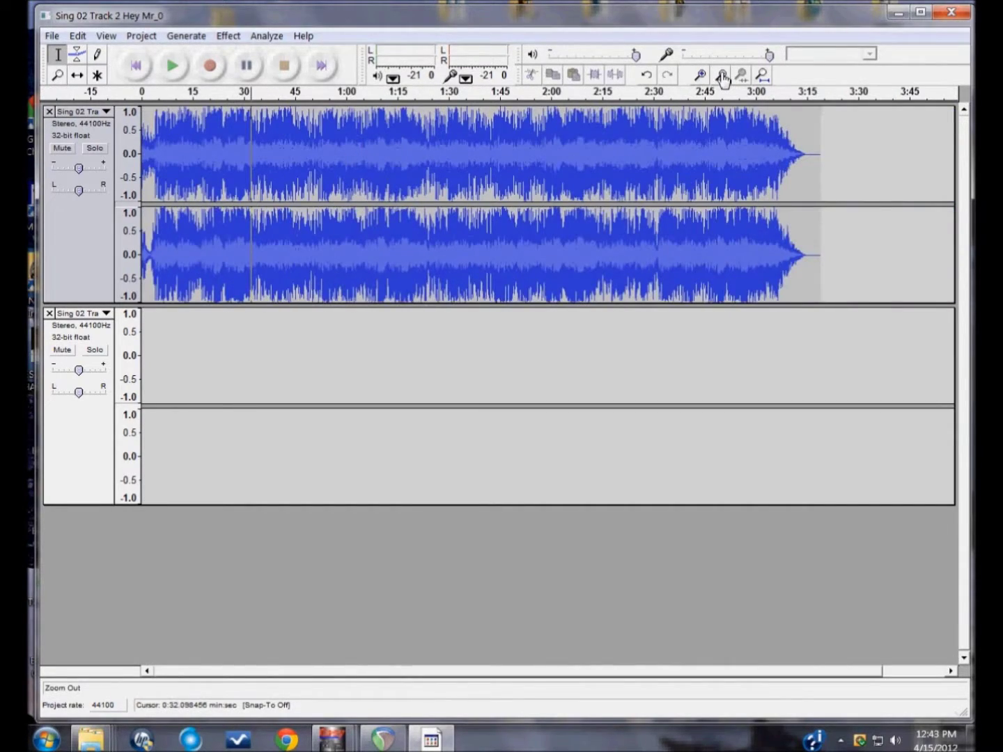
{"action": "left_click", "coordinate": [809, 147]}
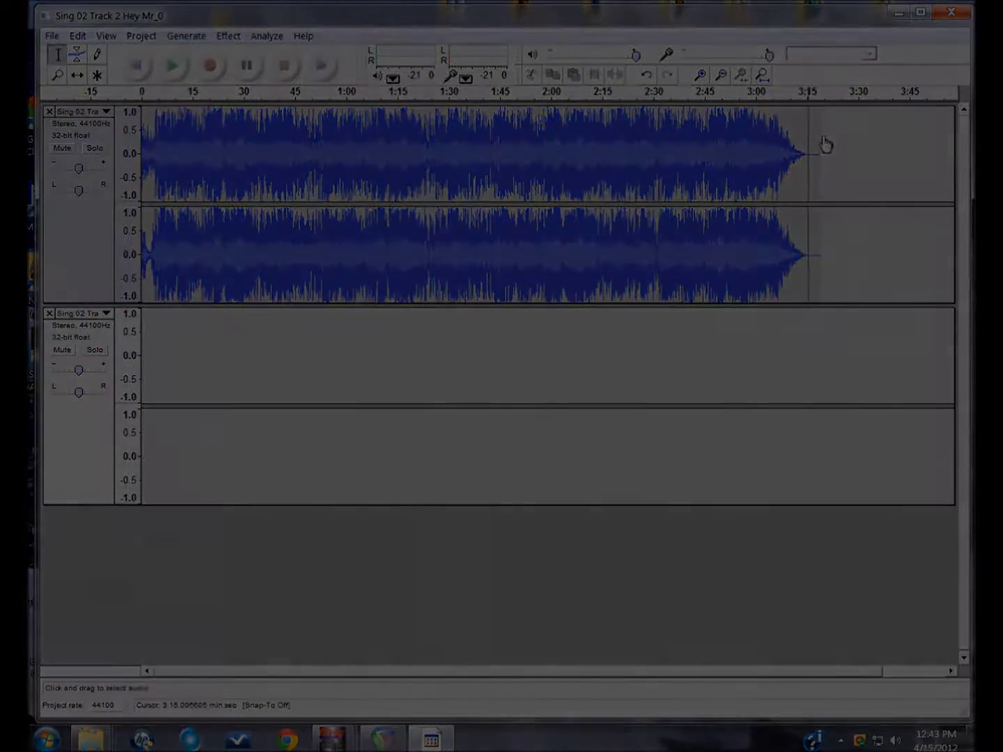